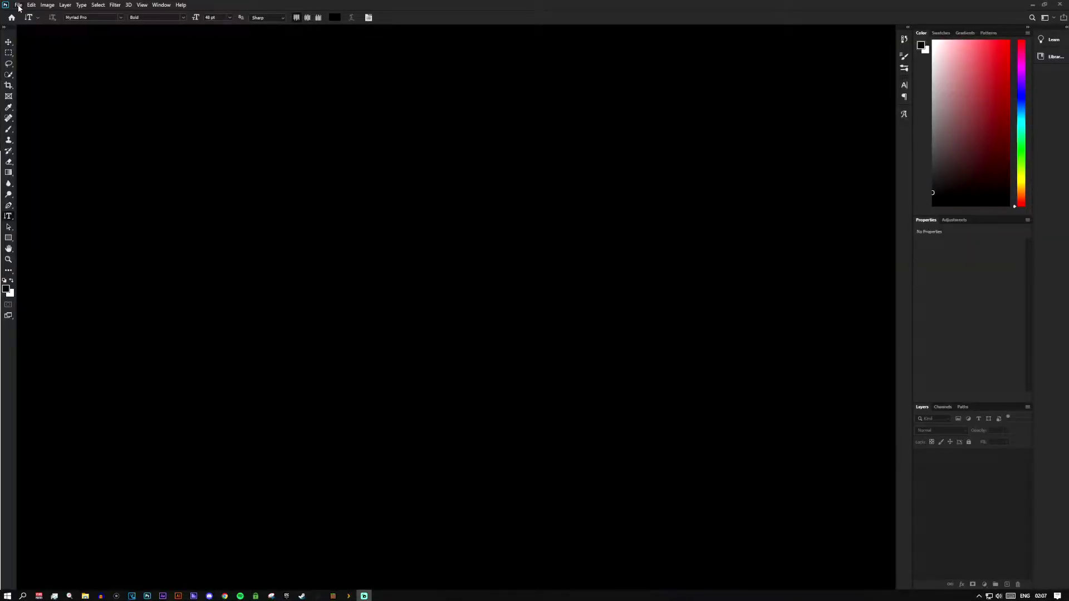
Look through the finished thumbnail images in the Thumbnail Presets folder, starting with the 1000 Sub Special Thumbnail.
click(1033, 4)
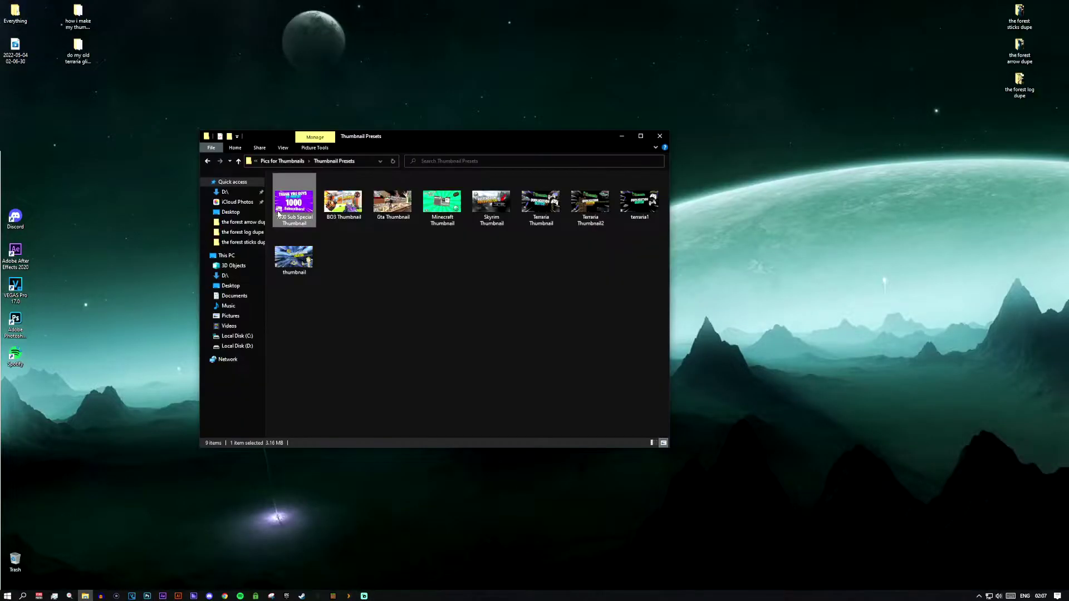
double_click(287, 214)
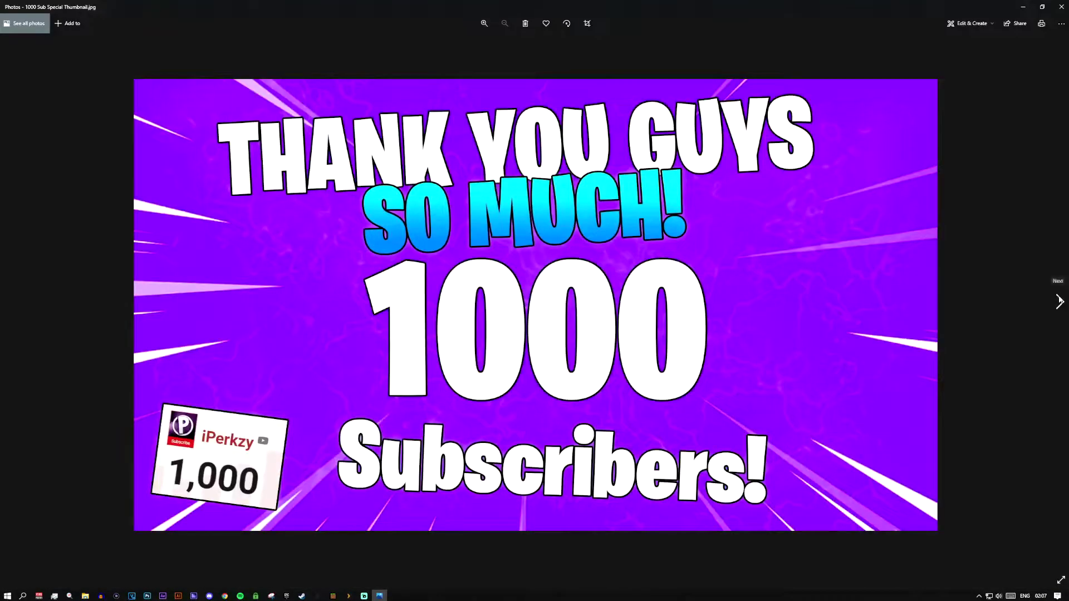
click(1060, 301)
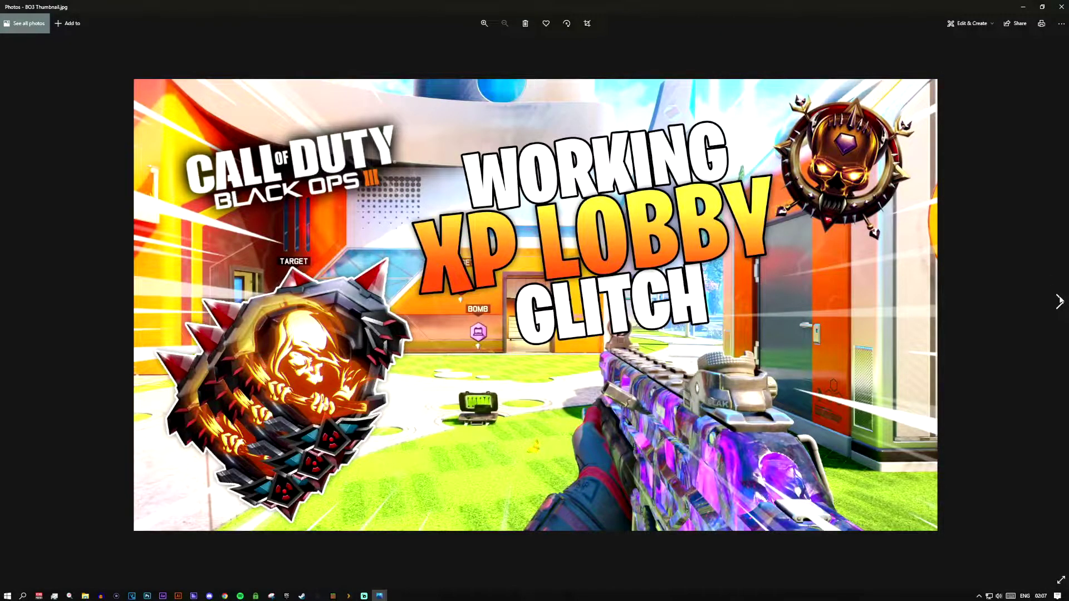
click(1060, 301)
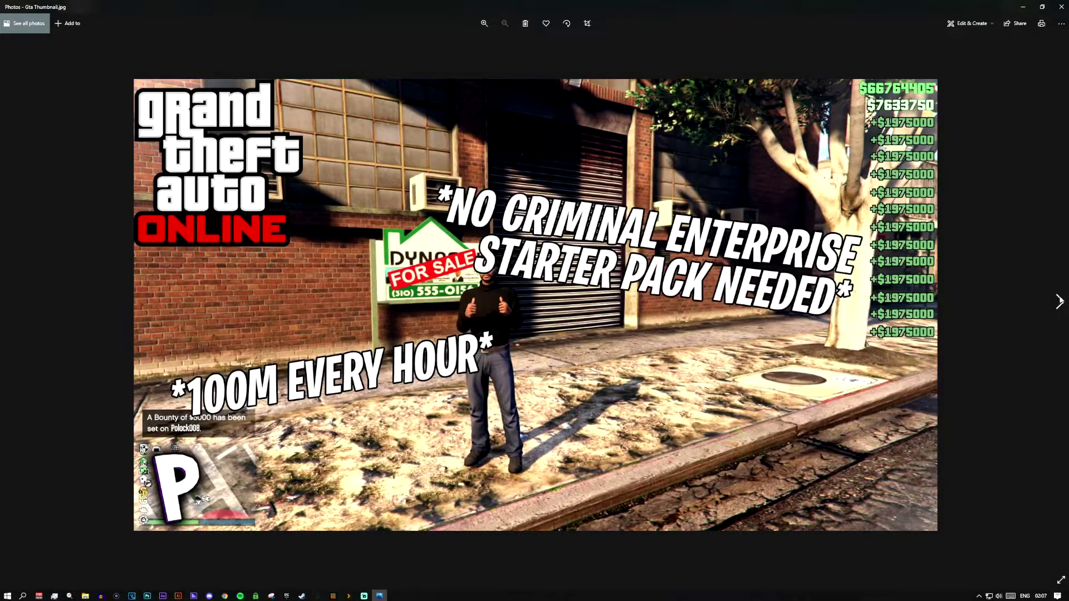
click(1060, 302)
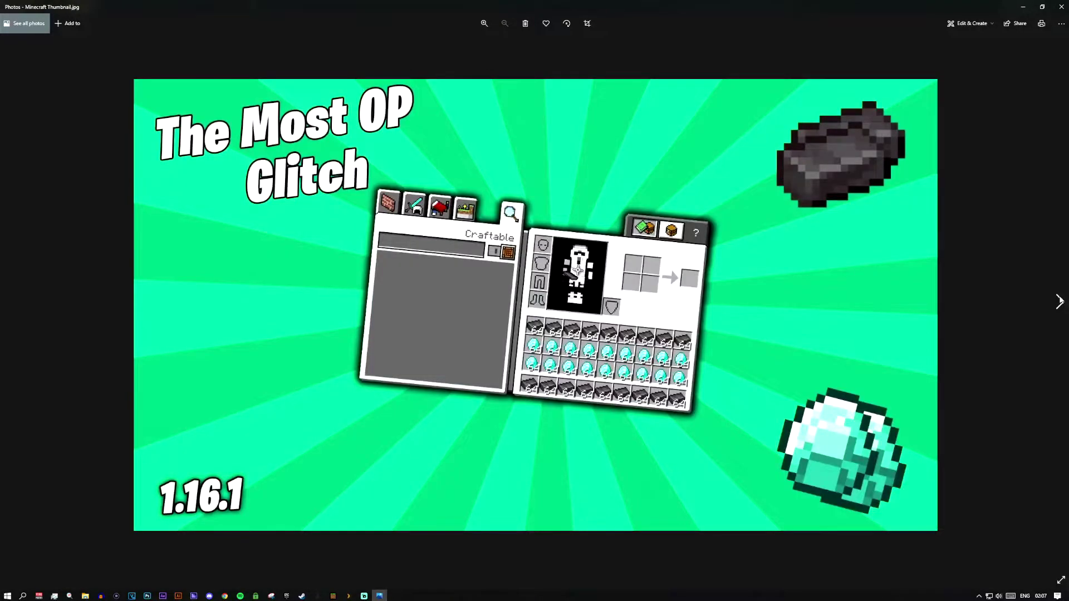
click(1060, 301)
click(1059, 301)
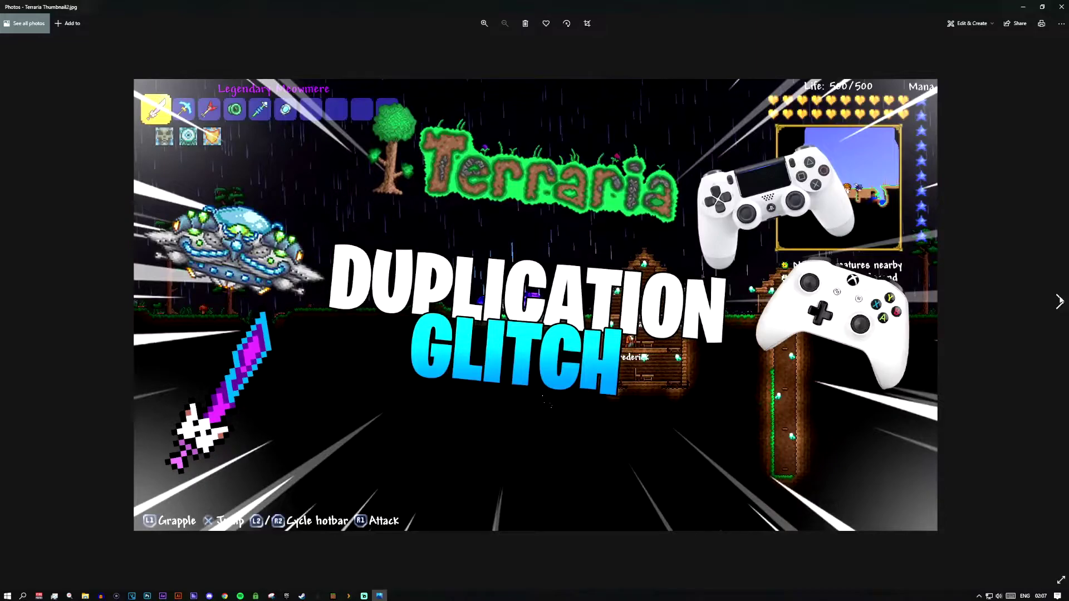
click(1059, 302)
click(1059, 301)
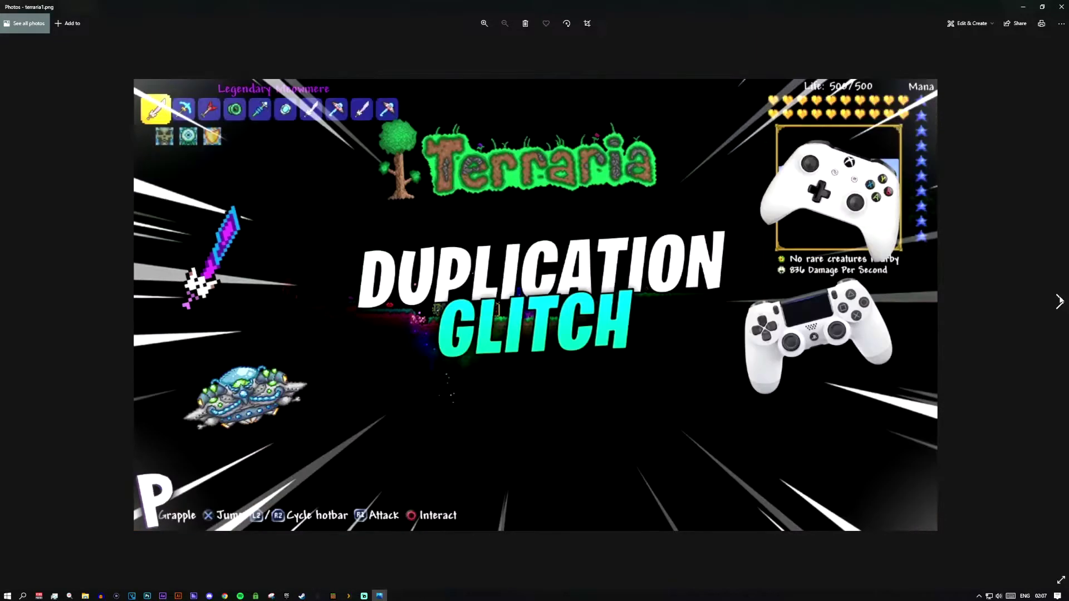
click(1059, 301)
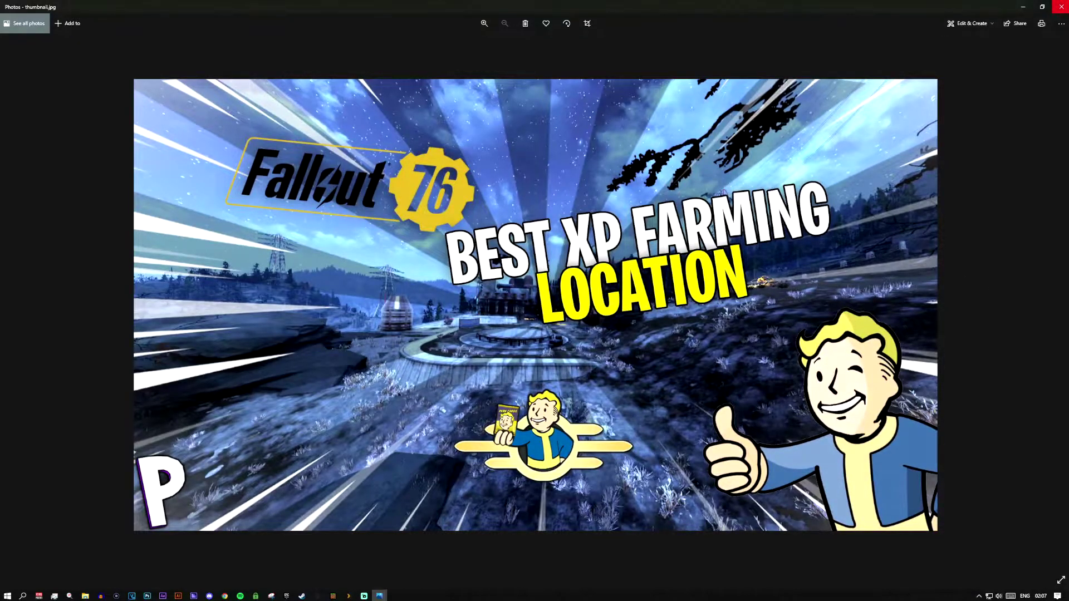
Reopen the image "thumbnail" for another look, view the preceding image terraria1, and leave the photo viewer.
click(1062, 7)
click(286, 254)
double_click(286, 254)
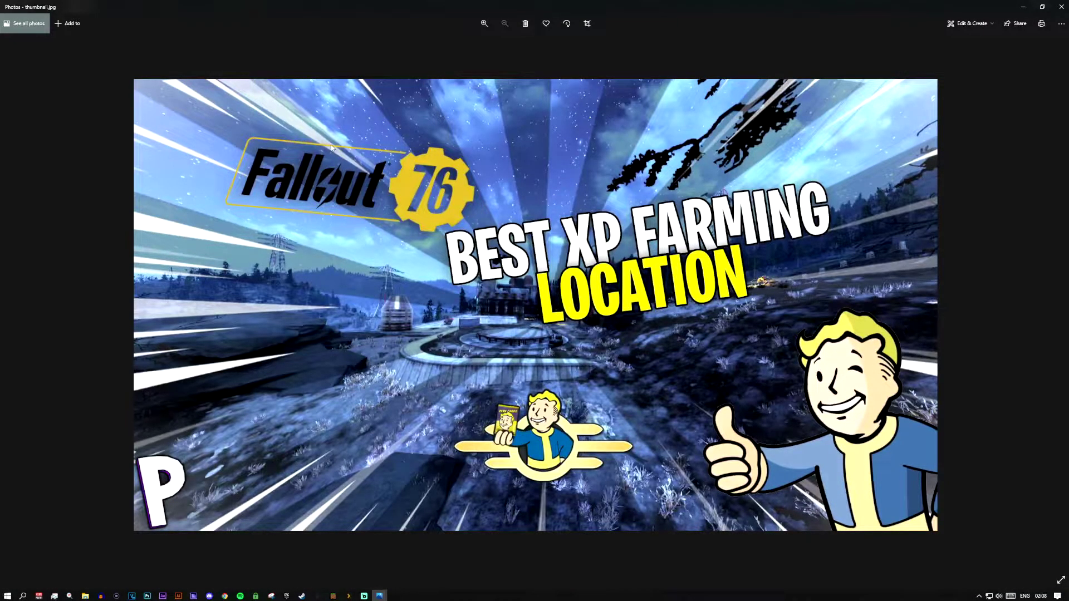
key(Left)
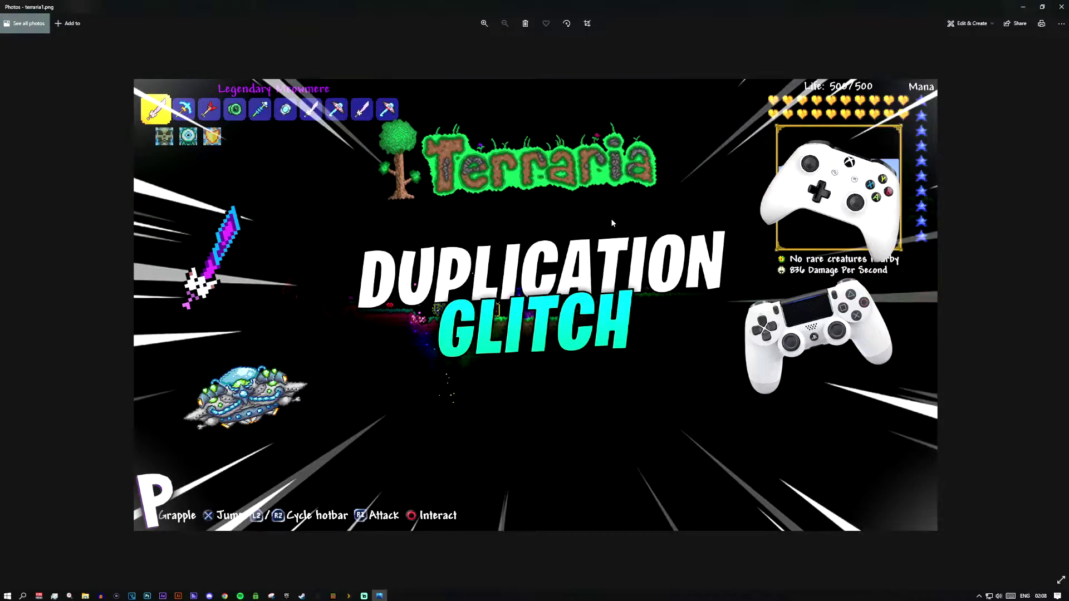
key(alt+F4)
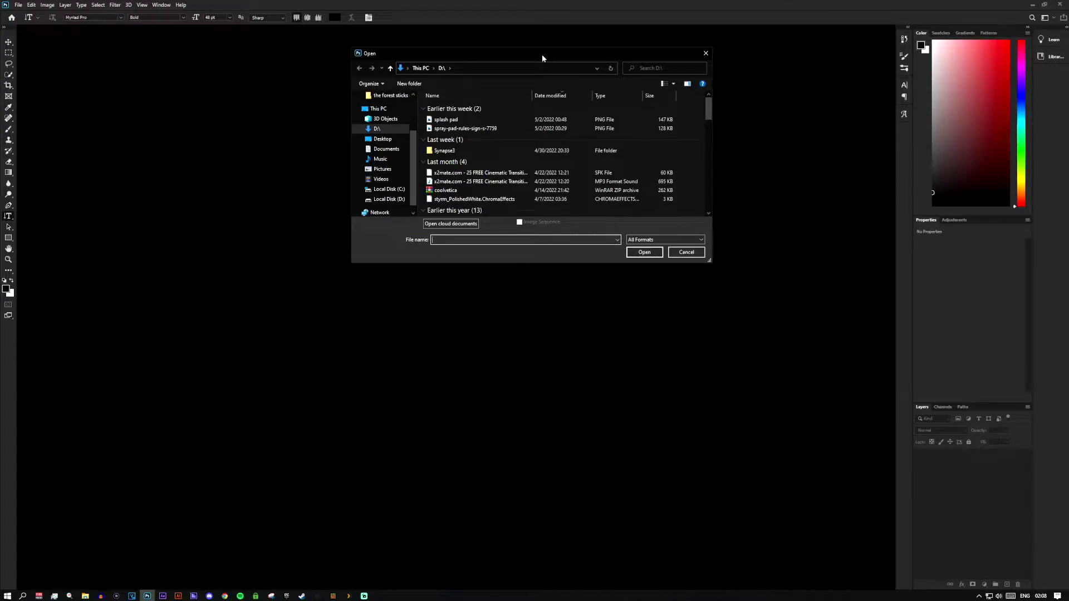
Open the image "terraria thumbnail" from the "how i make my thumbnails" folder on the Desktop.
scroll(379, 147, up, 1)
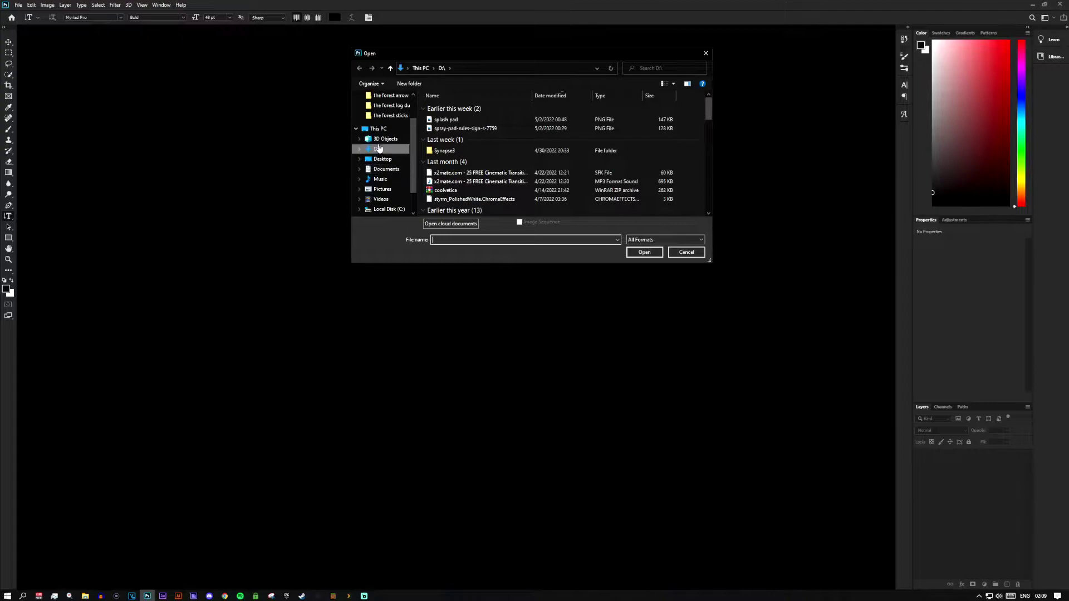
click(380, 160)
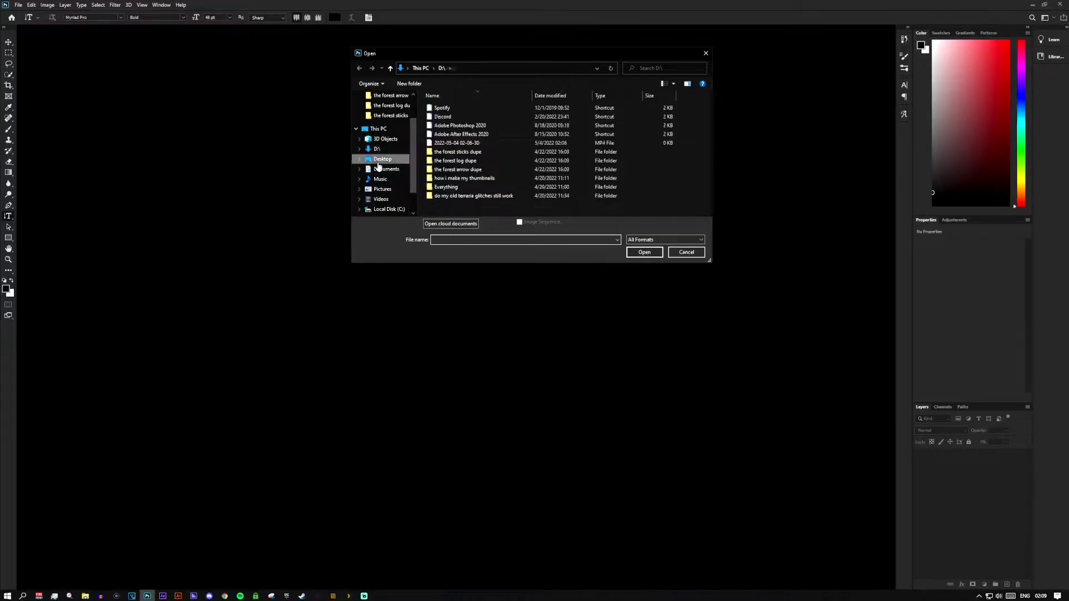
scroll(379, 155, up, 2)
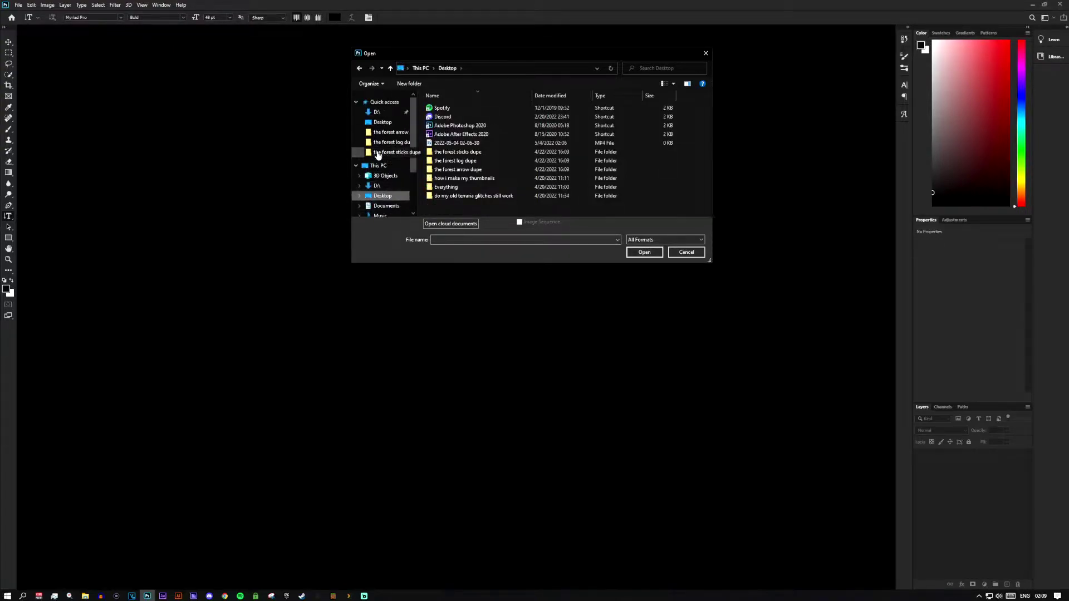
scroll(378, 155, down, 3)
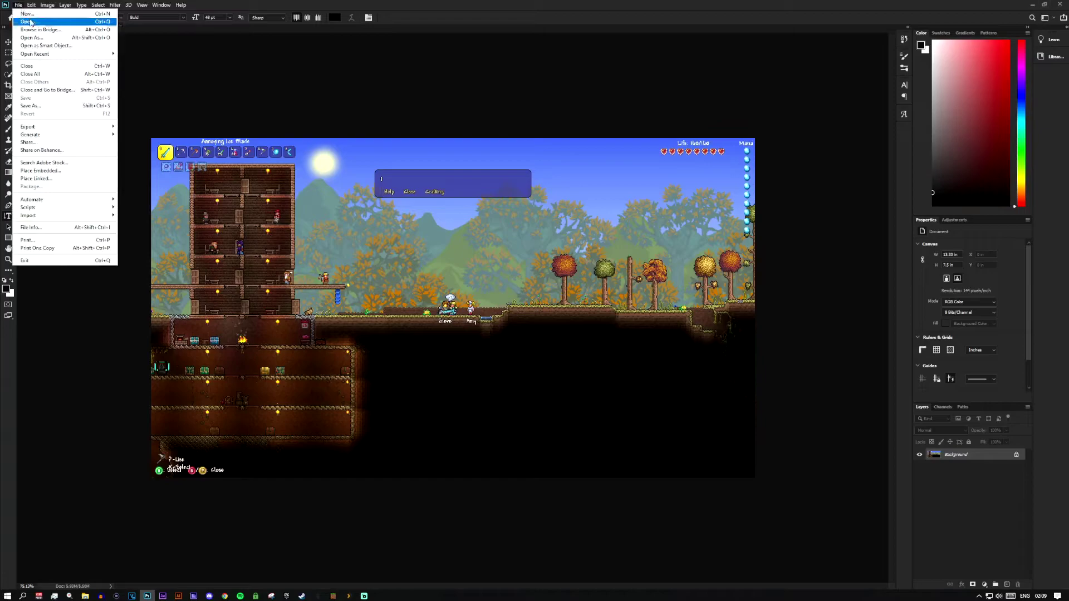
Open the file "A.duplication glitch preset thumbnail" from Desktop > Everything > Pictures > main thumbnail.
click(31, 22)
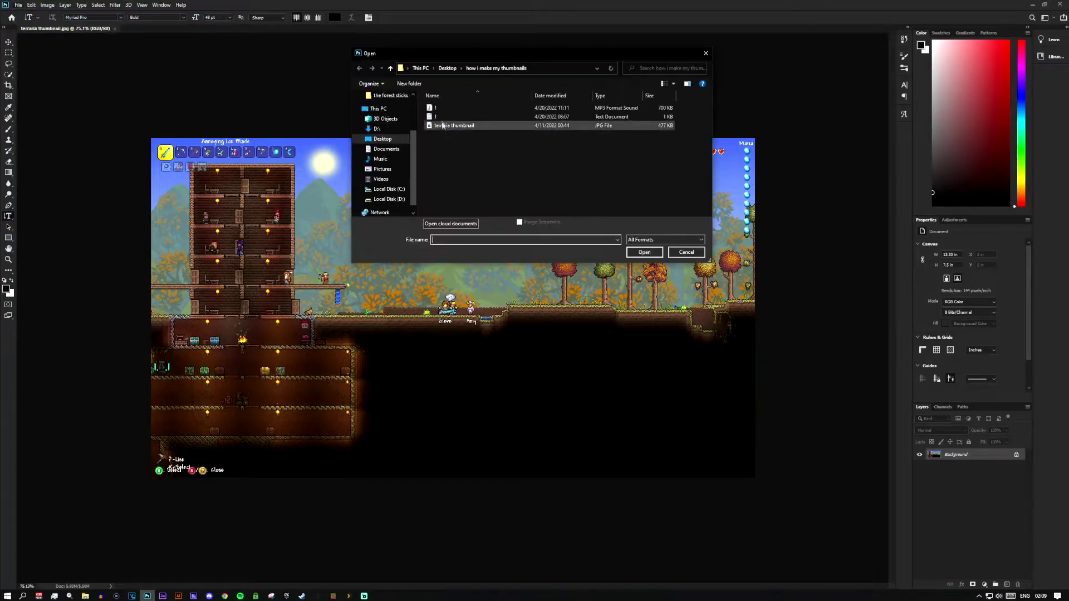
click(383, 138)
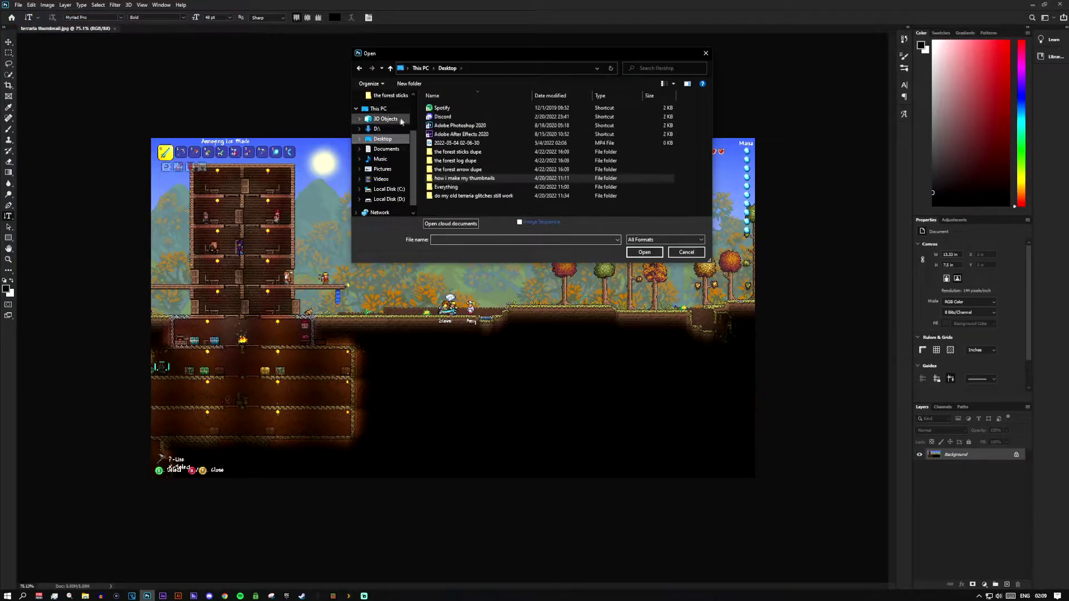
double_click(460, 188)
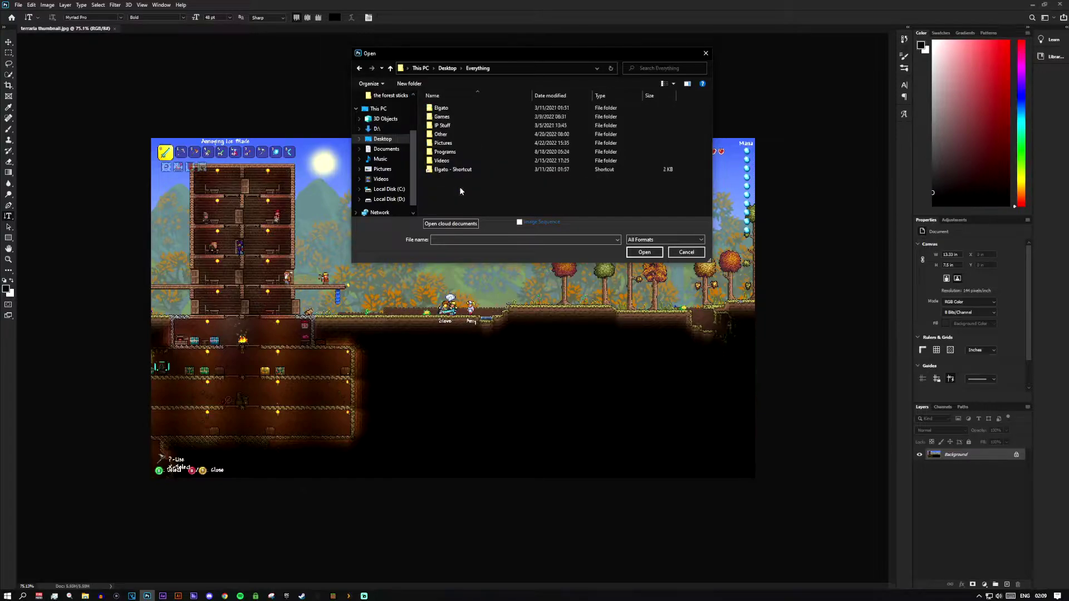
double_click(451, 144)
double_click(452, 143)
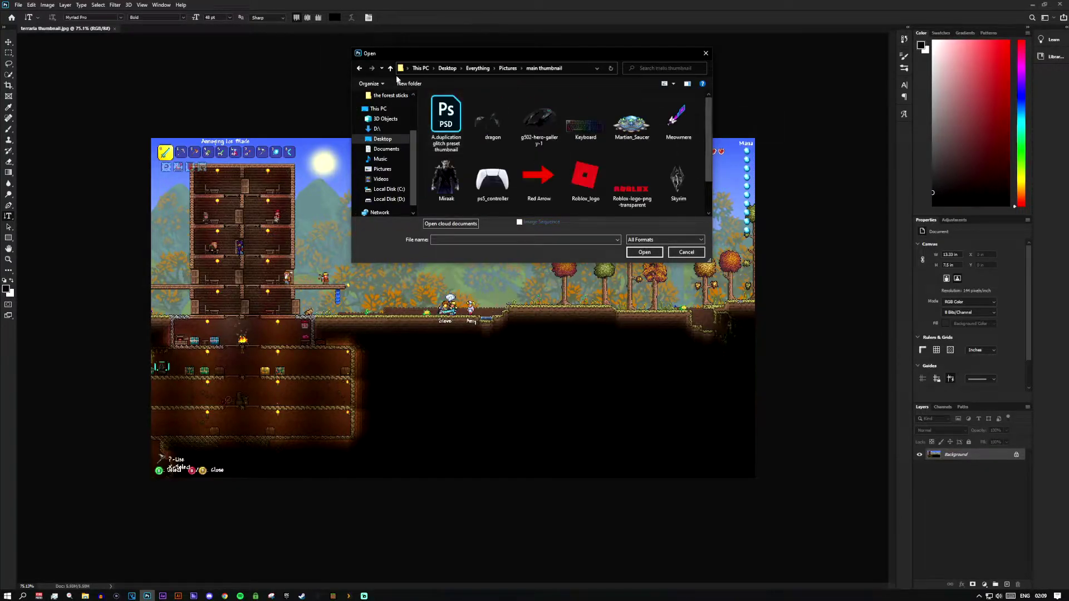
click(444, 139)
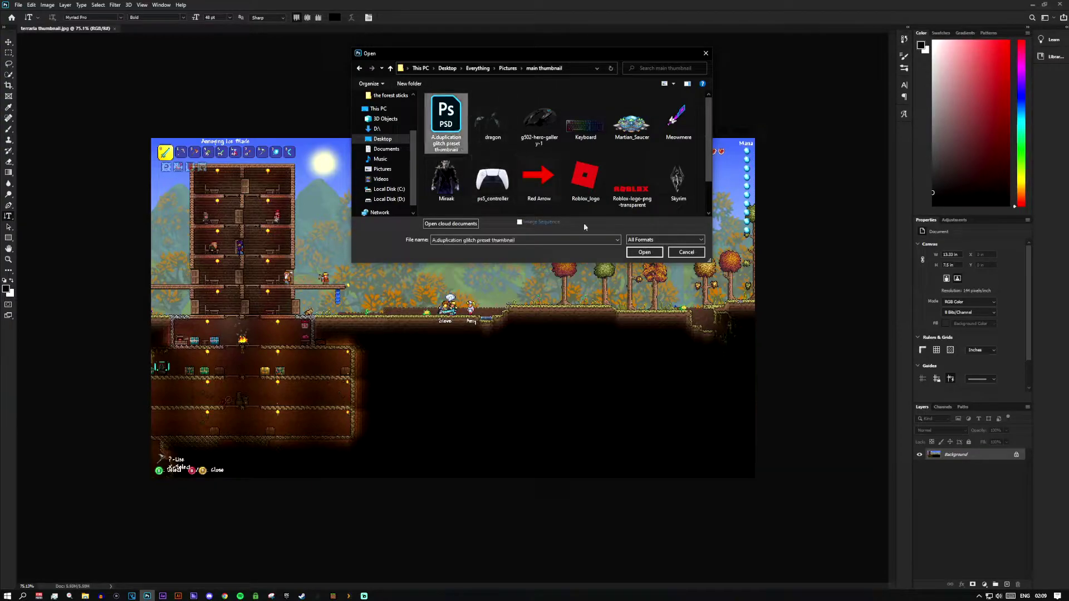
click(658, 254)
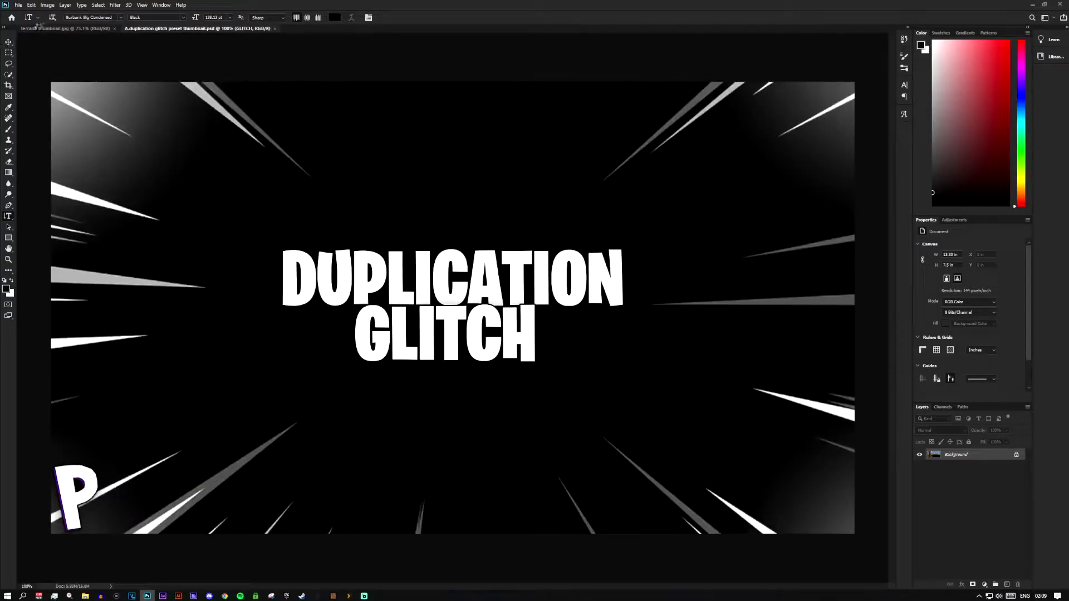
Copy the whole Terraria screenshot into the duplication glitch preset beneath all its other layers, and clear the selection on the screenshot.
click(47, 29)
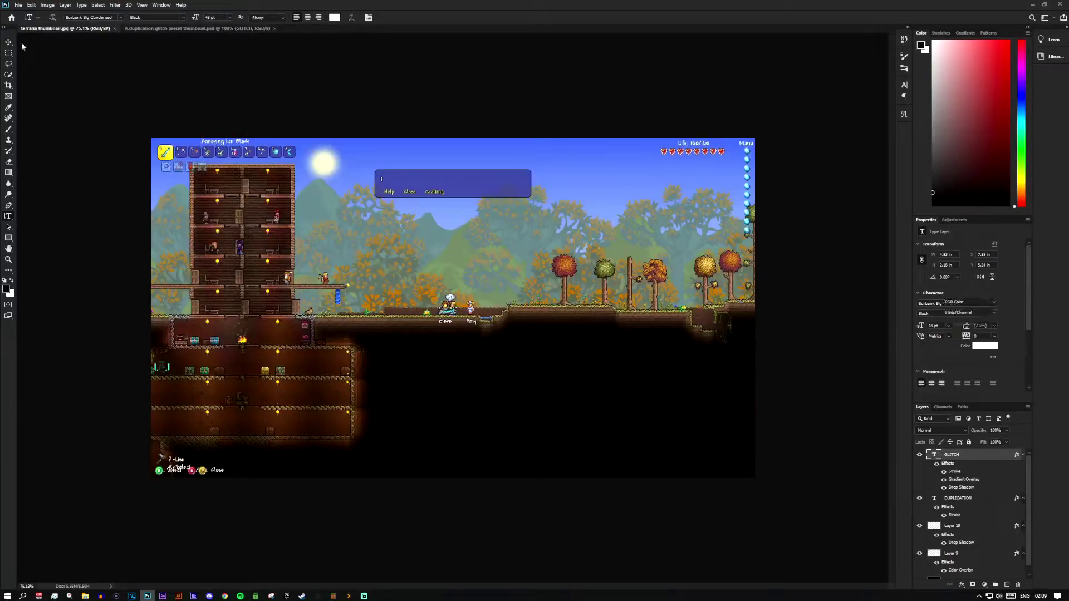
key(v)
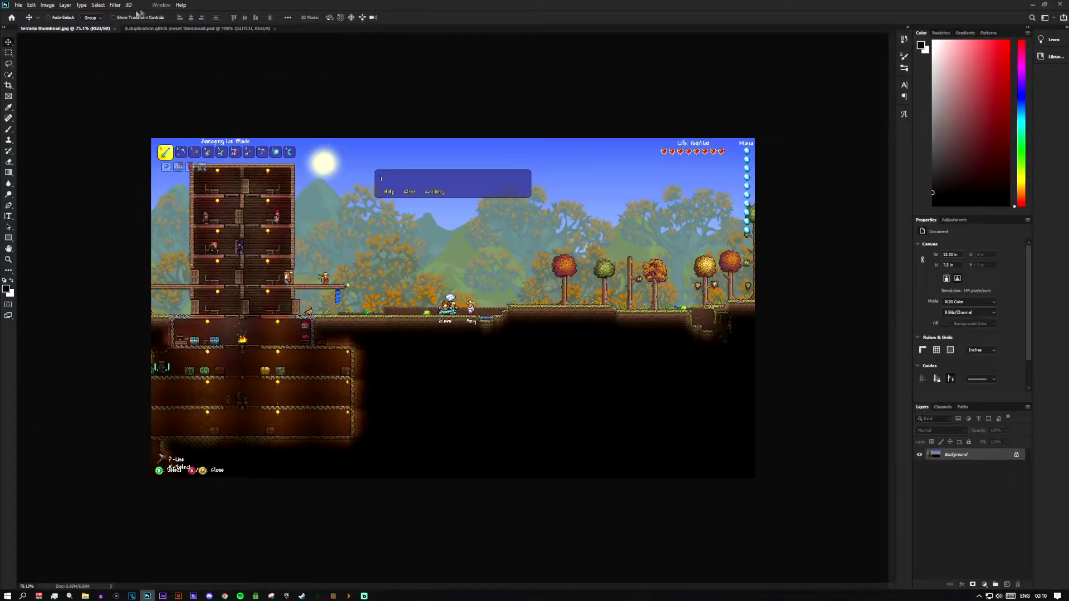
click(98, 5)
click(101, 14)
drag(386, 210, 393, 136)
scroll(625, 256, down, 2)
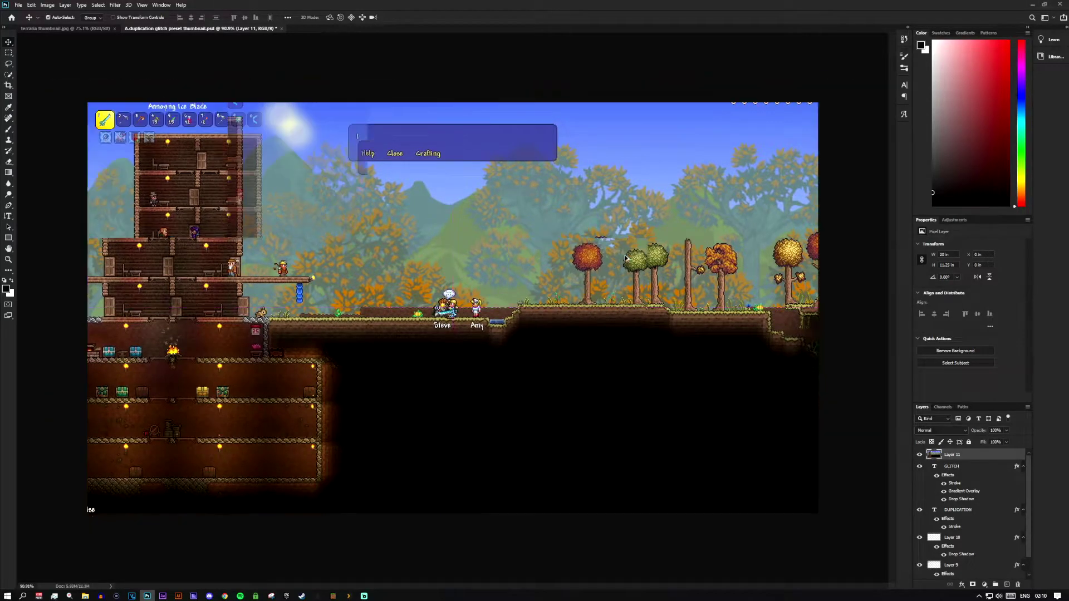
drag(972, 458, 948, 557)
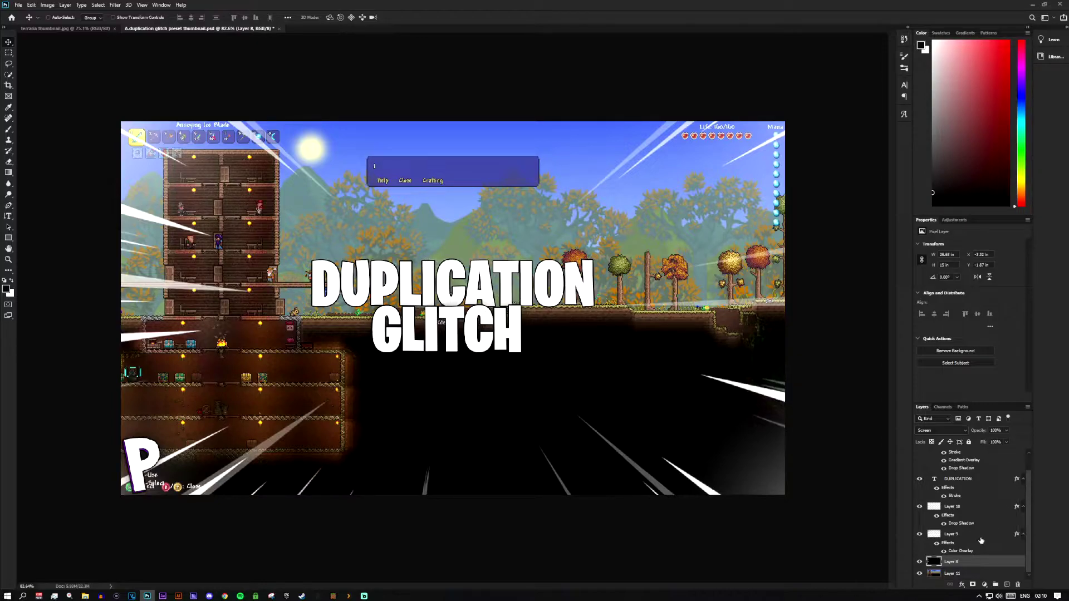
scroll(981, 541, up, 1)
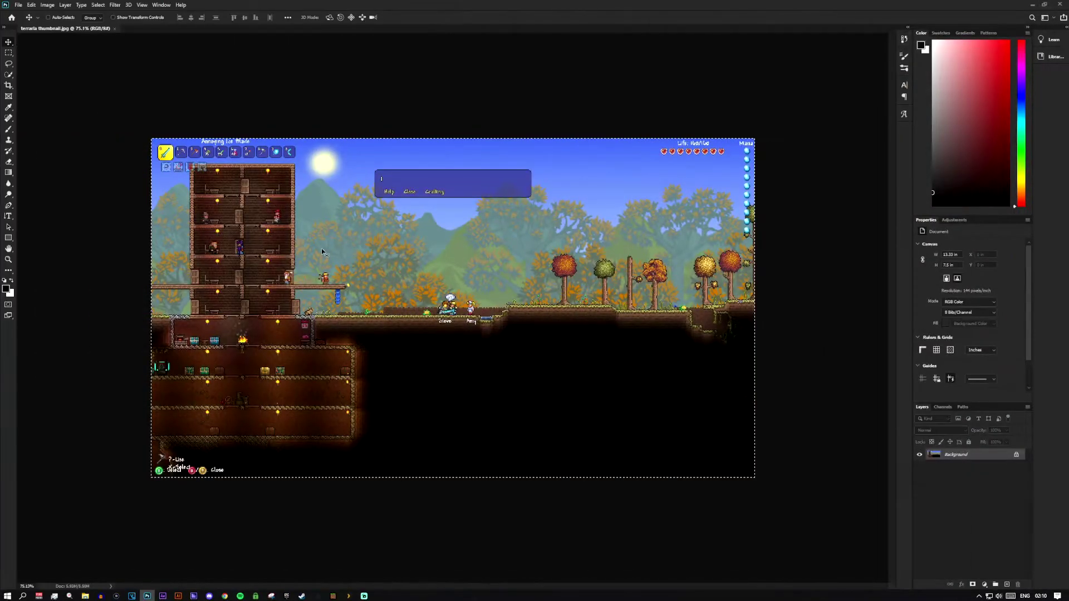
key(ctrl+d)
Examine the logos, controller pictures and other image assets available to open in the "main thumbnail" folder.
click(19, 6)
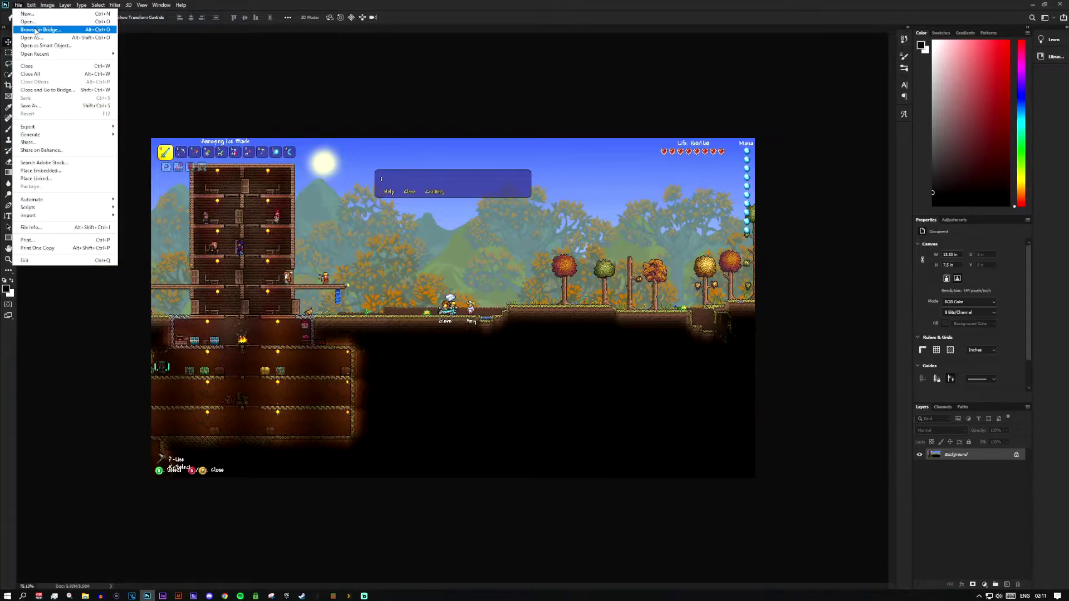
click(30, 23)
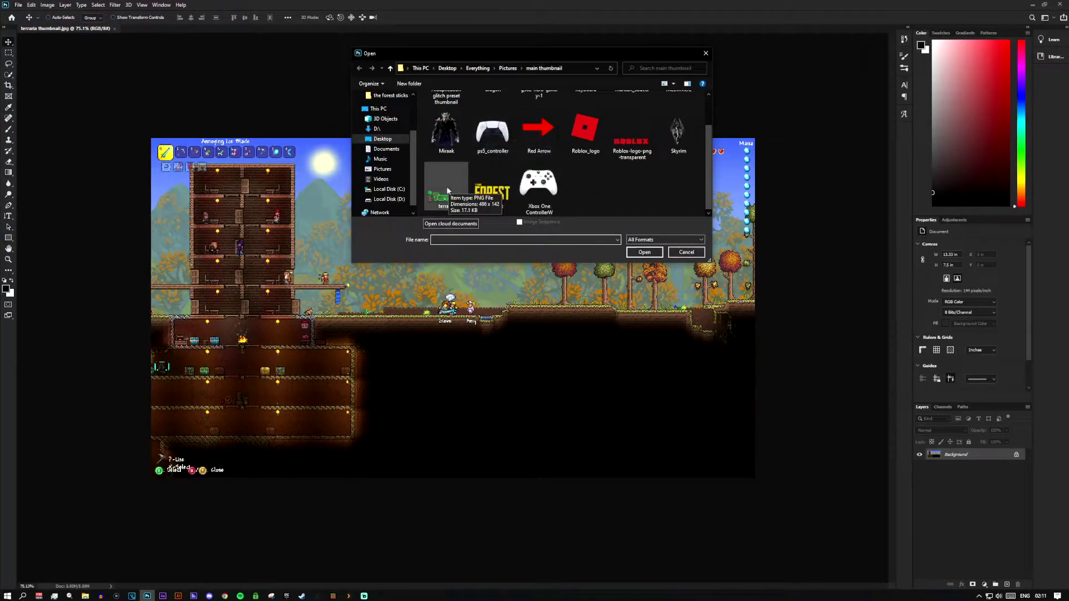
scroll(501, 190, up, 1)
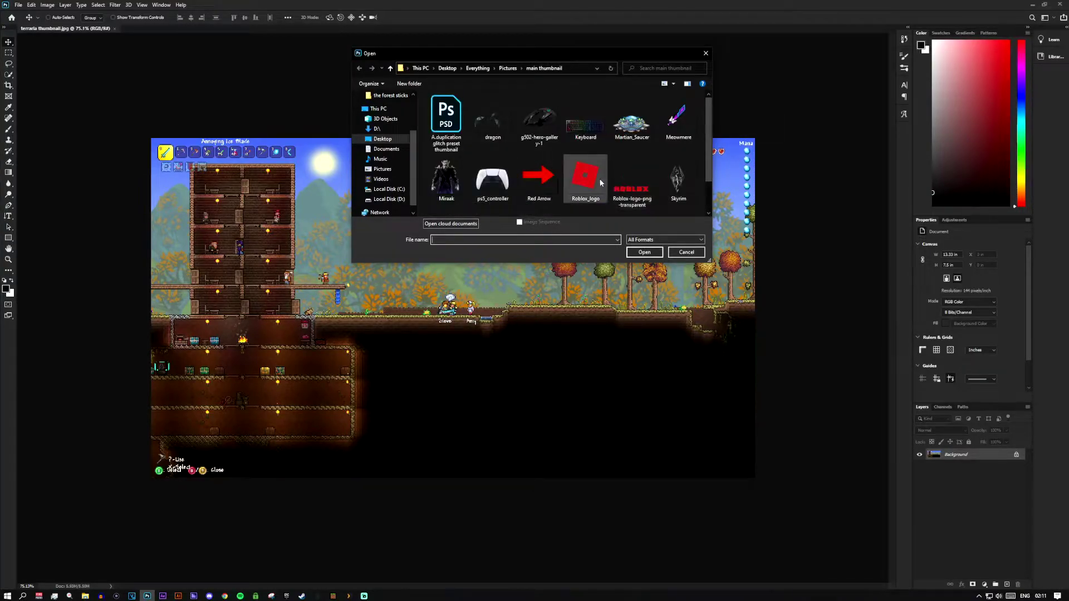
scroll(600, 182, down, 1)
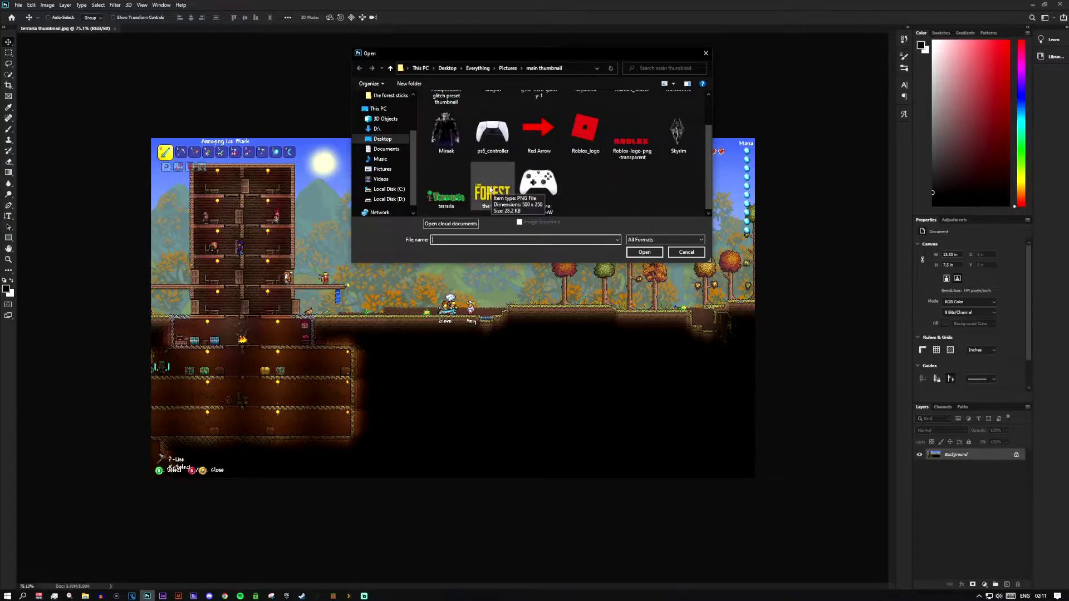
scroll(530, 167, up, 1)
scroll(567, 178, down, 1)
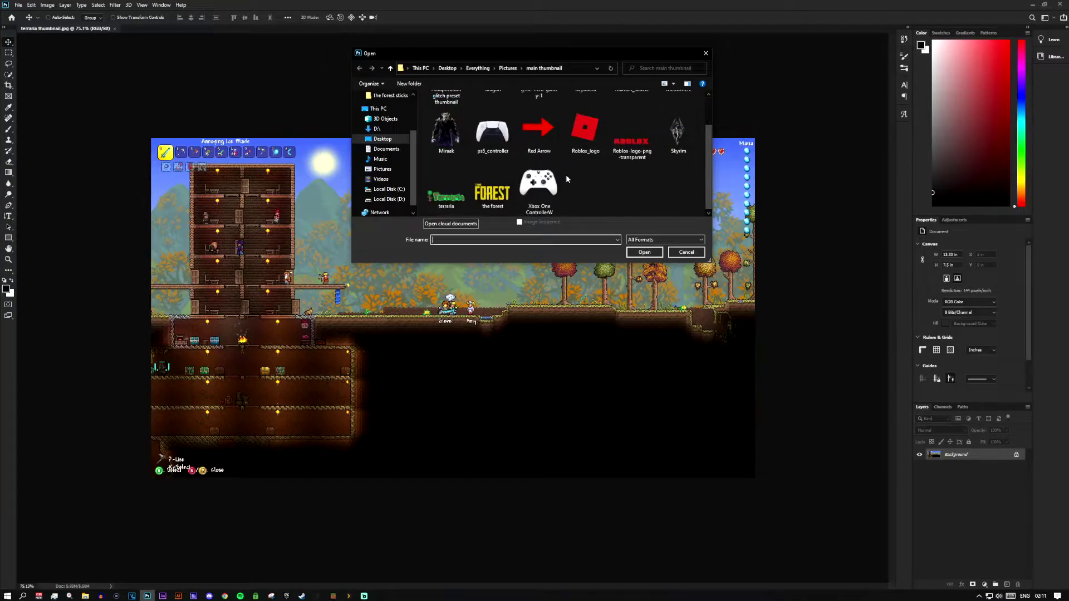
scroll(677, 192, up, 1)
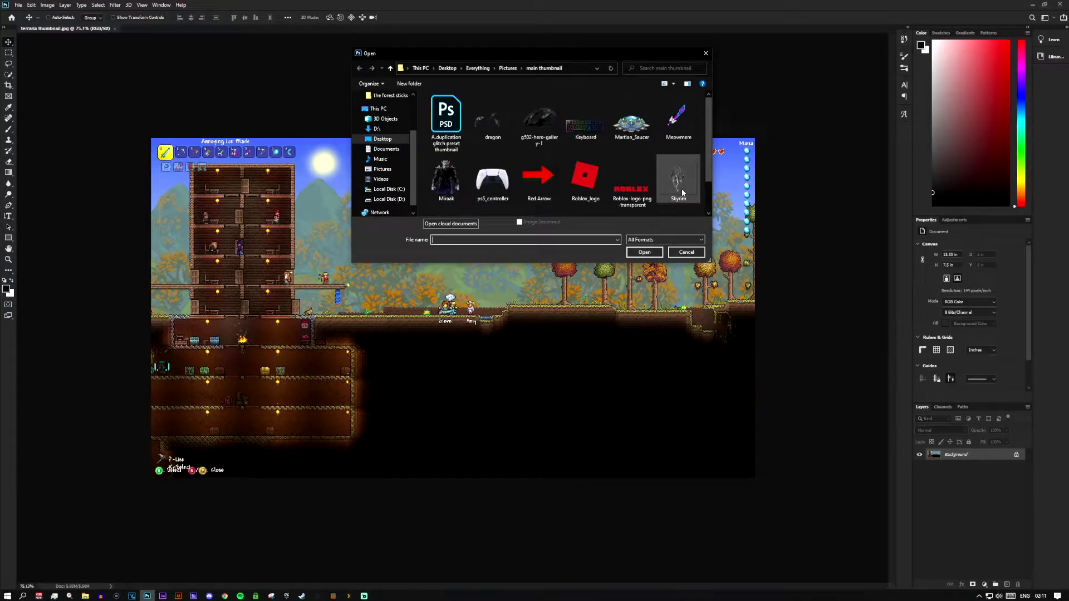
scroll(681, 189, down, 1)
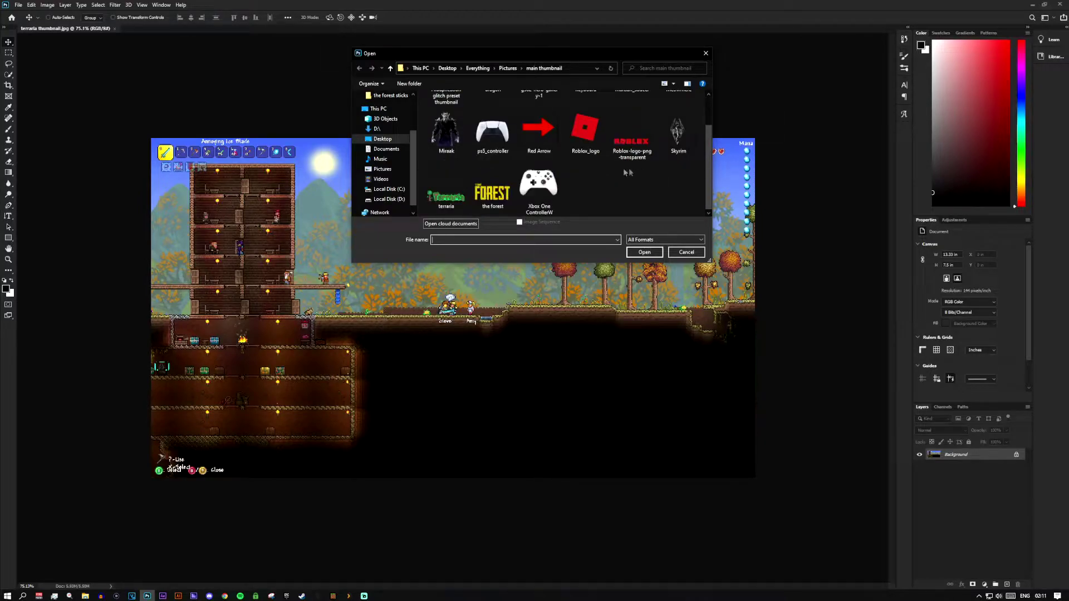
scroll(610, 174, up, 1)
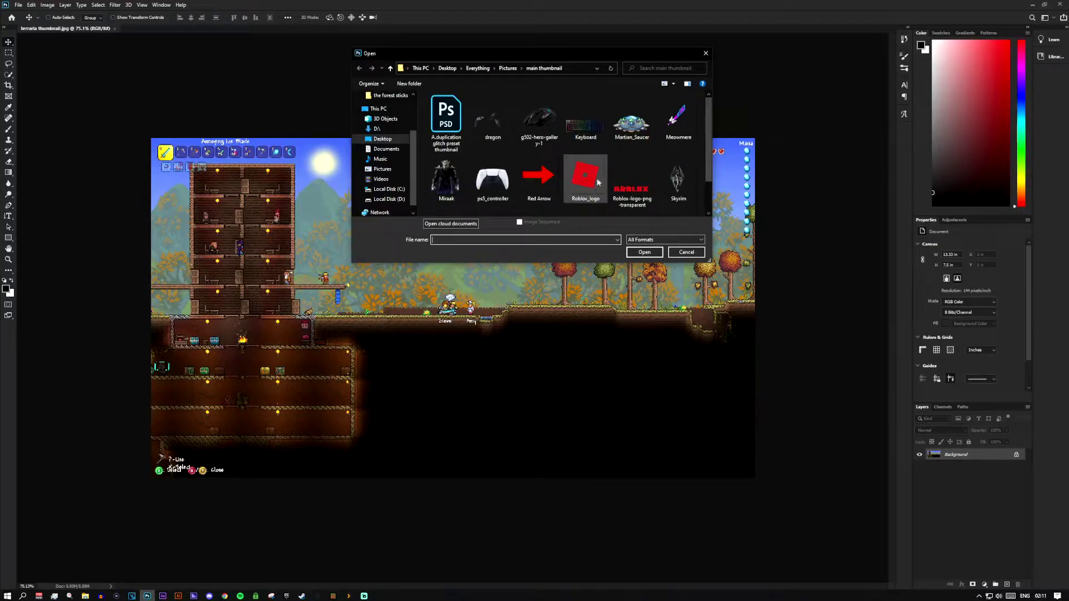
scroll(596, 187, down, 2)
scroll(502, 119, up, 2)
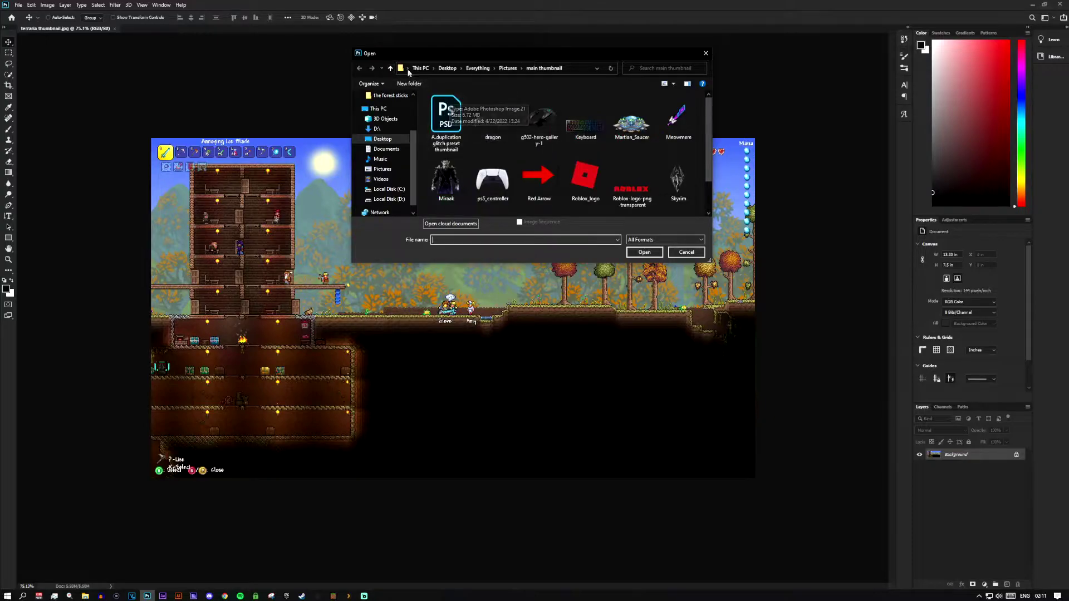
Examine the logos, game icons and effect images available in the "Pics for Thumbnails" folder without opening any.
click(391, 68)
double_click(548, 120)
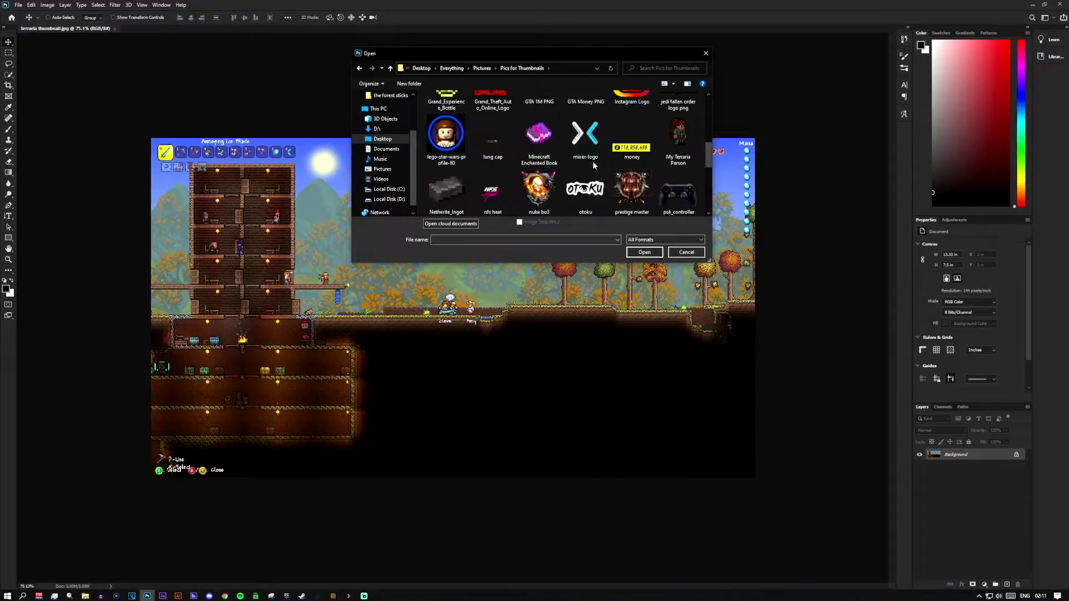
scroll(592, 162, down, 2)
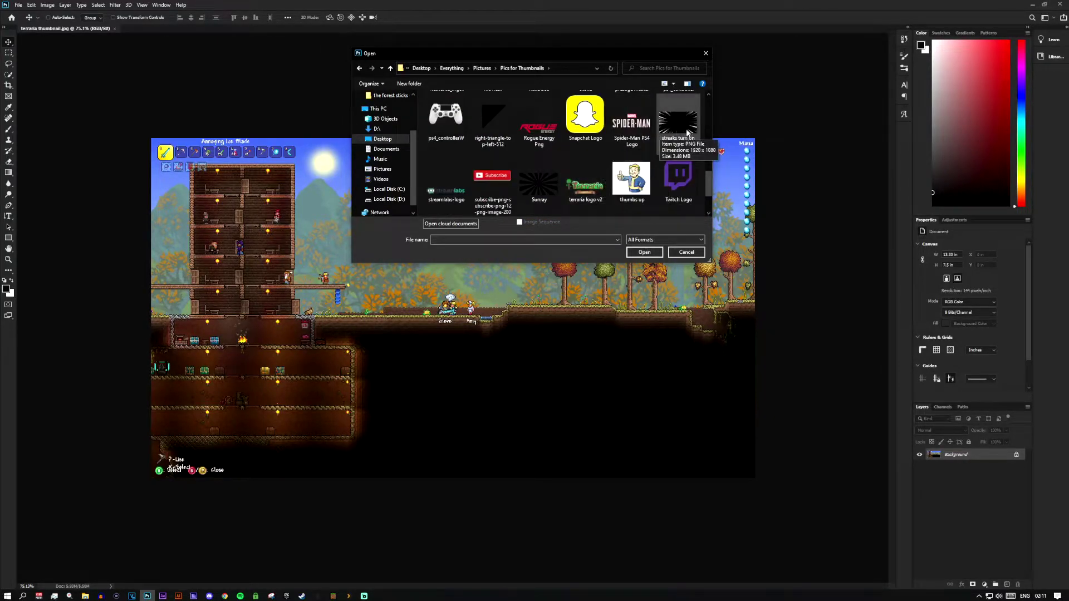
scroll(538, 186, down, 2)
scroll(548, 184, up, 2)
scroll(549, 184, up, 2)
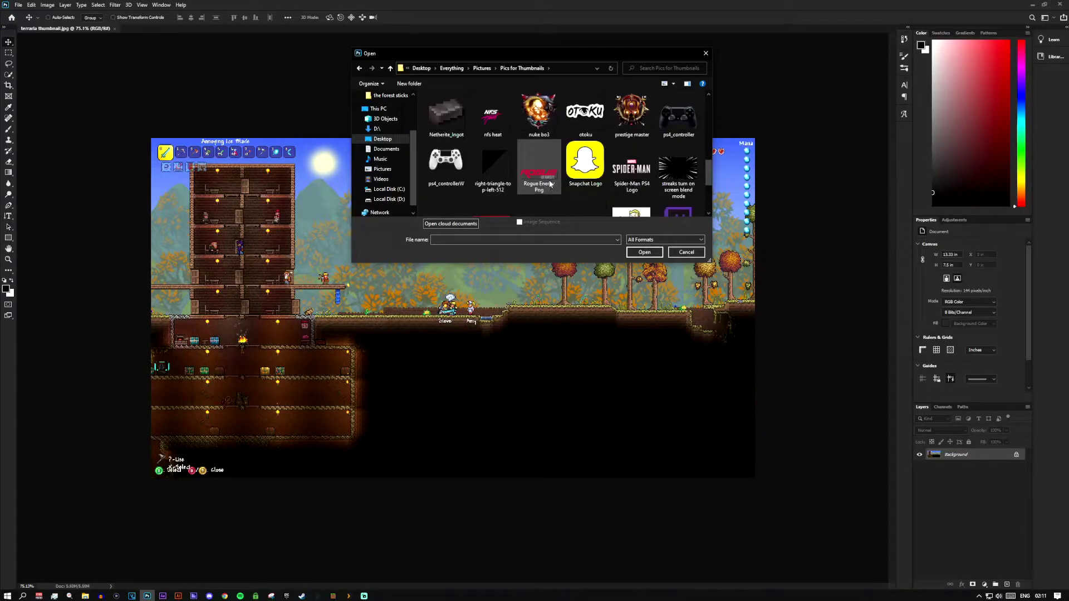
scroll(550, 184, up, 6)
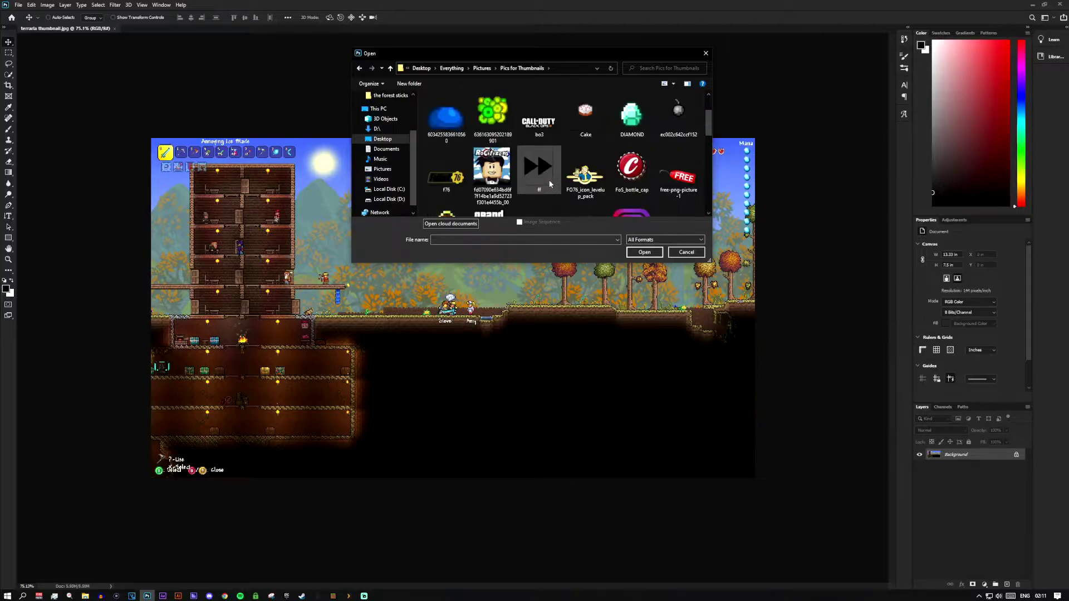
scroll(539, 184, down, 8)
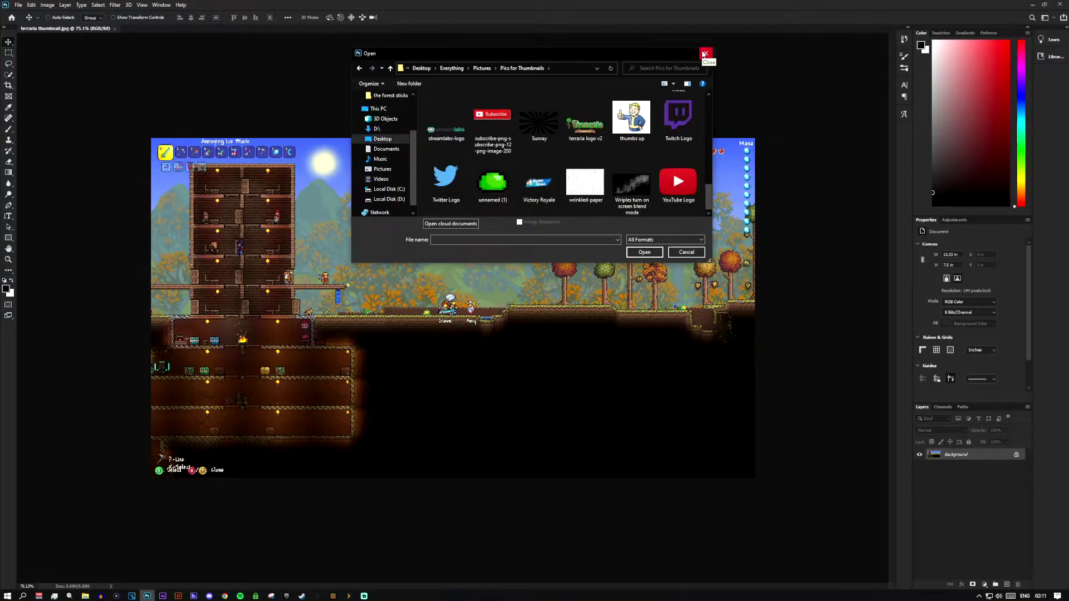
click(707, 53)
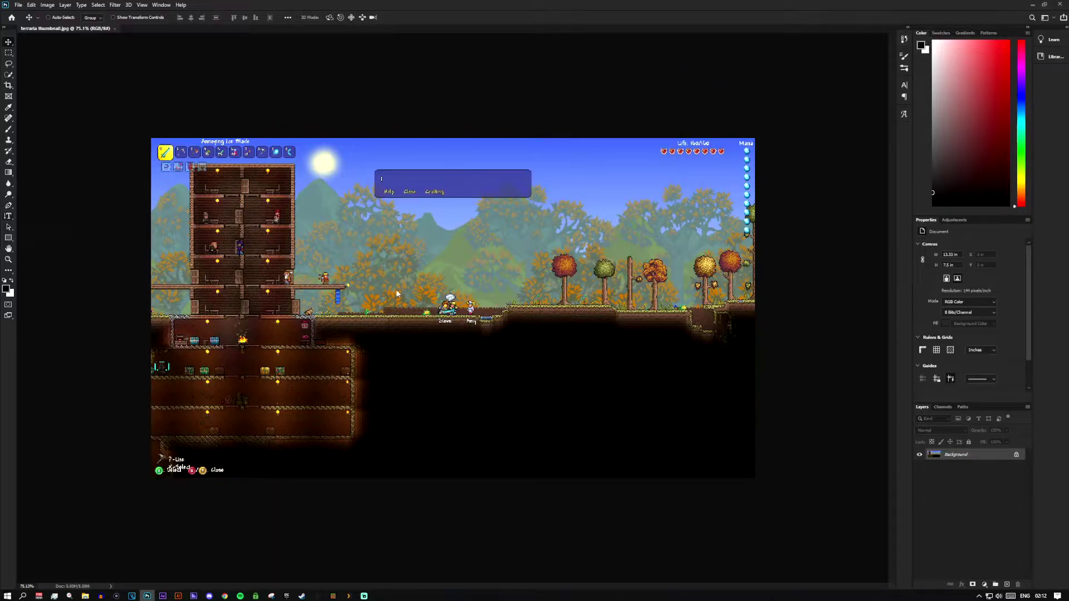
Add white text "DUPLICATION" over the tower in Burbank Big Condensed Black at 48 pt, and view the available fonts.
click(8, 217)
click(239, 276)
key(BackSpace)
text(Du)
key(BackSpace)
text(U)
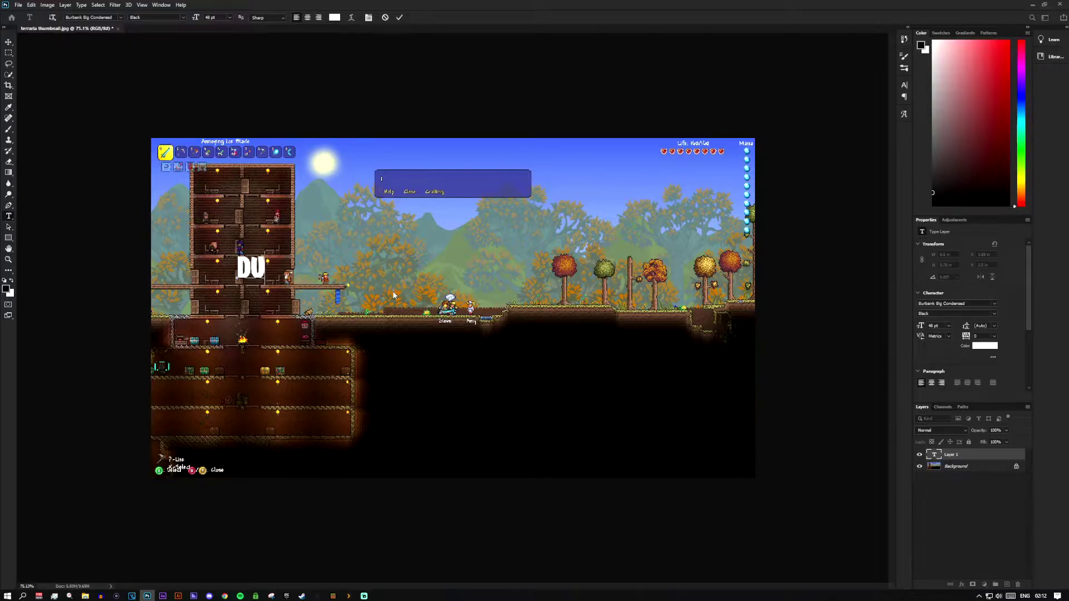
text(PLICATION)
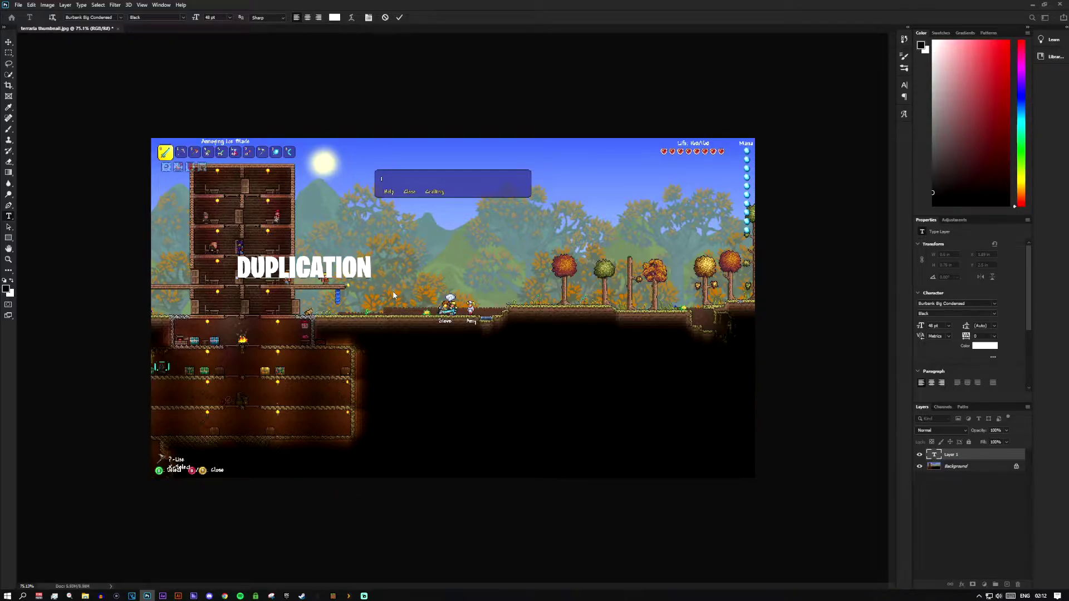
click(400, 18)
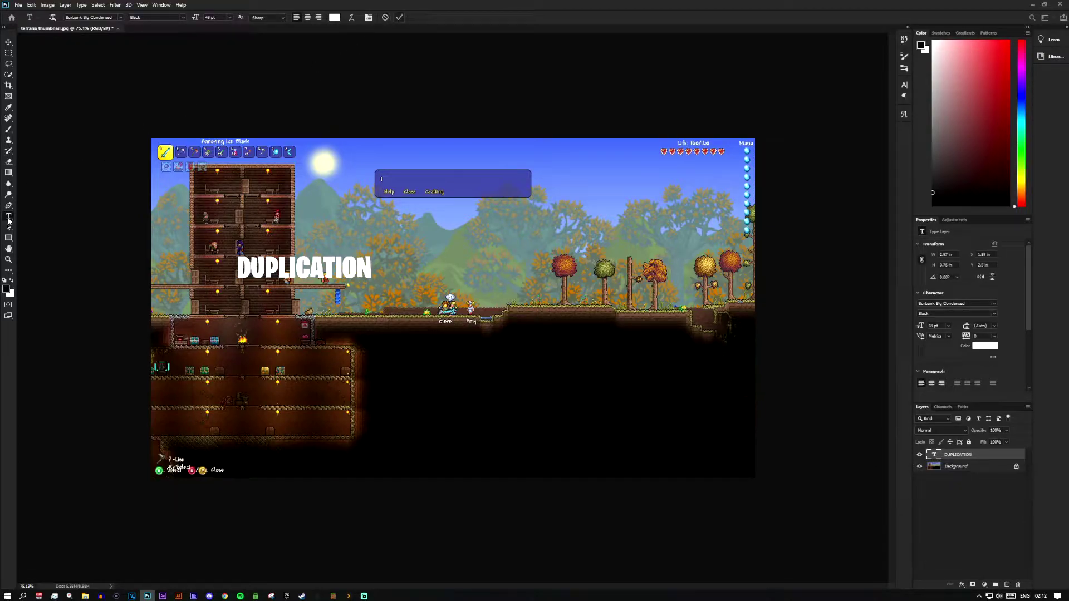
click(121, 20)
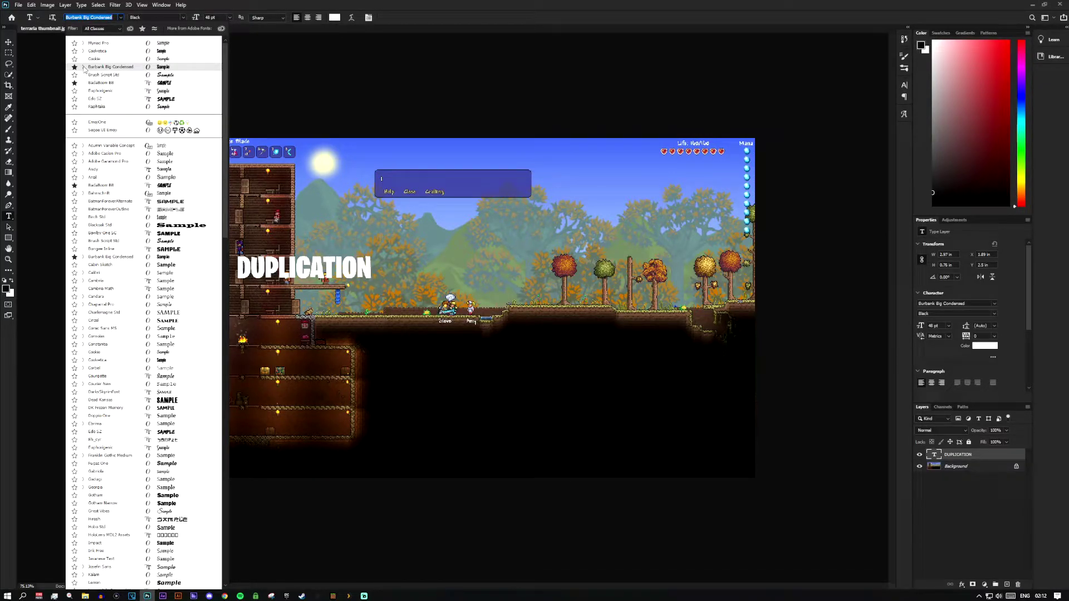
Move the "DUPLICATION" text to the middle of the canvas, above the player character, and activate Free Transform on it.
click(9, 42)
drag(296, 262, 446, 277)
key(ctrl+t)
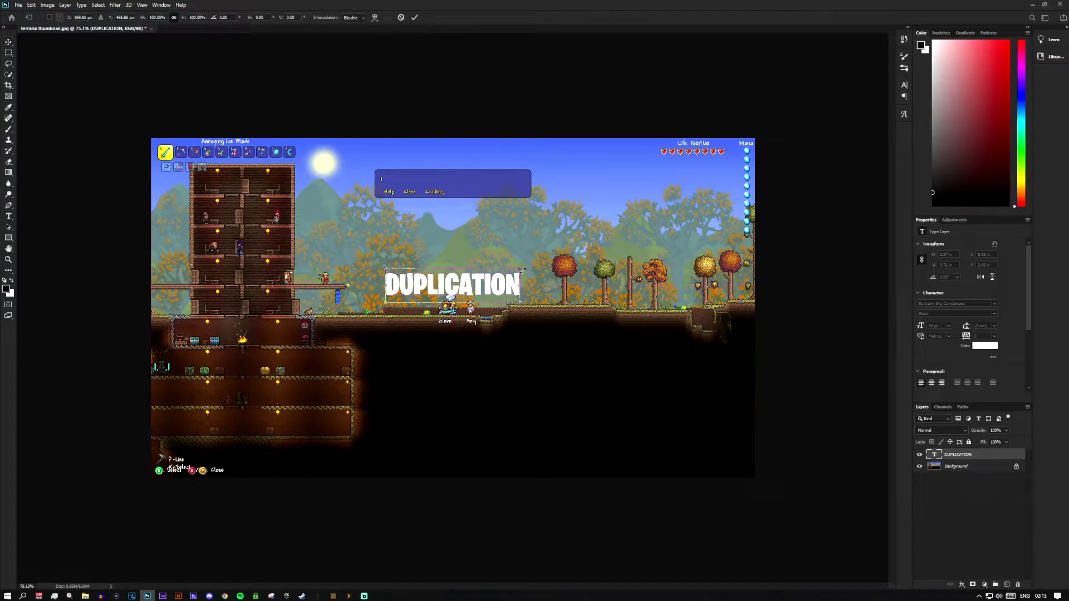
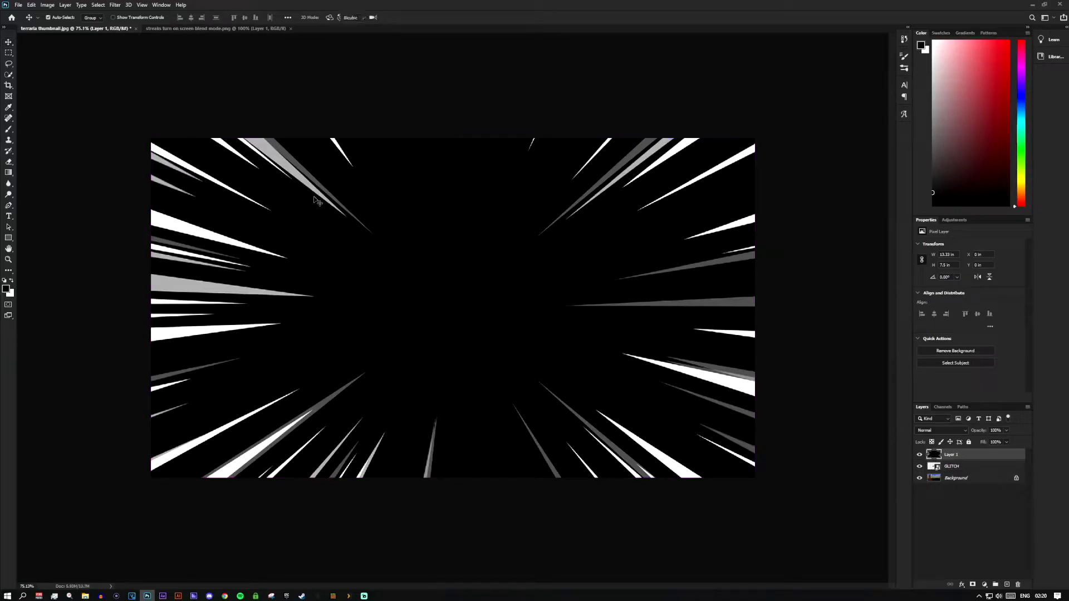
drag(755, 137, 909, 55)
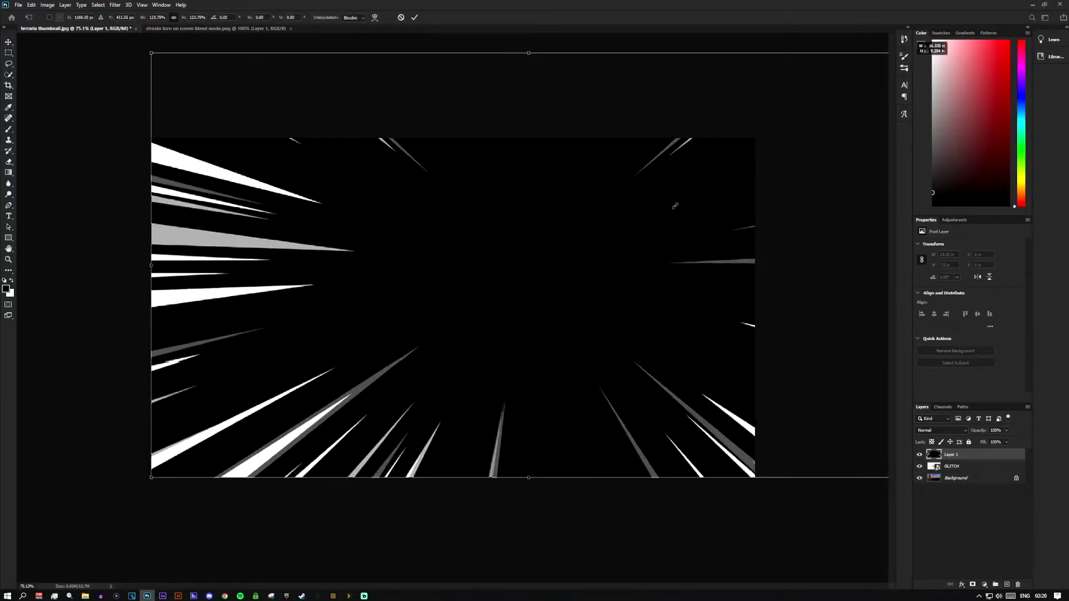
drag(610, 239, 541, 264)
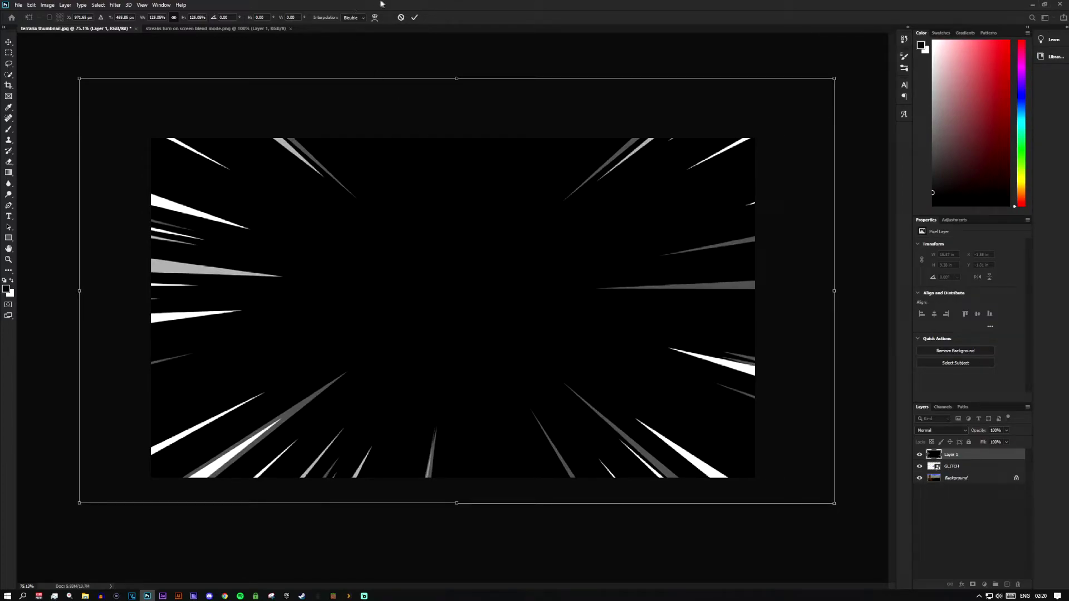
click(402, 18)
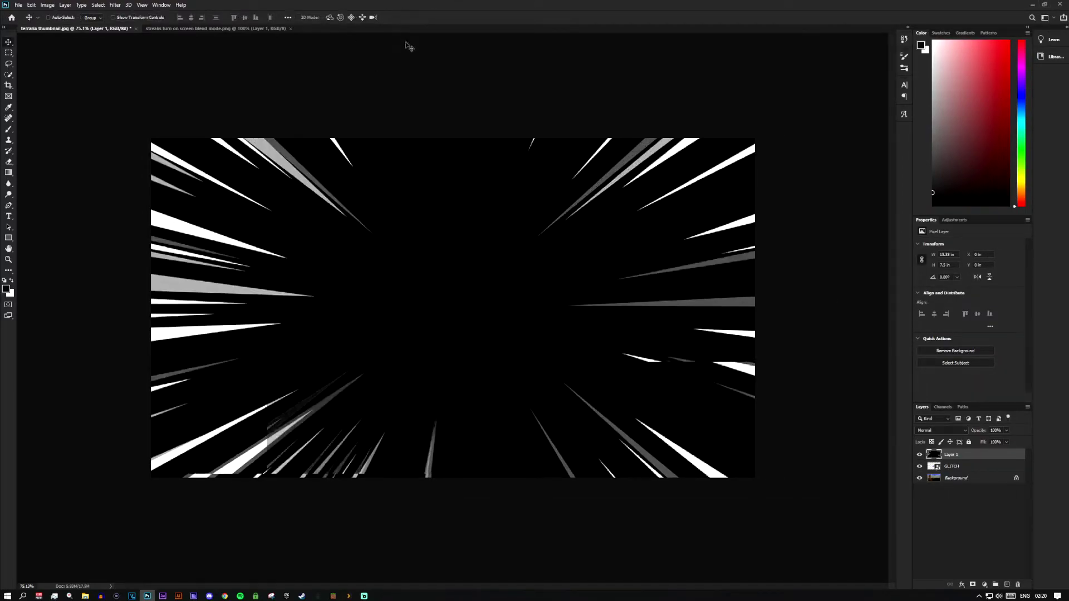
Set the streaks layer's blend mode to Screen in its blending options.
right_click(977, 459)
click(1005, 116)
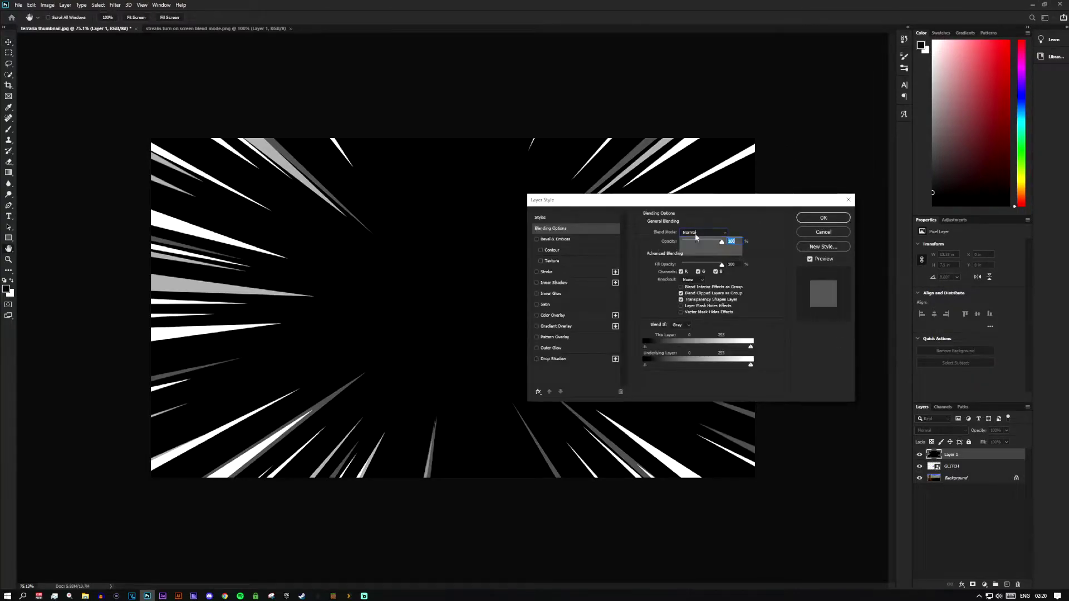
click(698, 232)
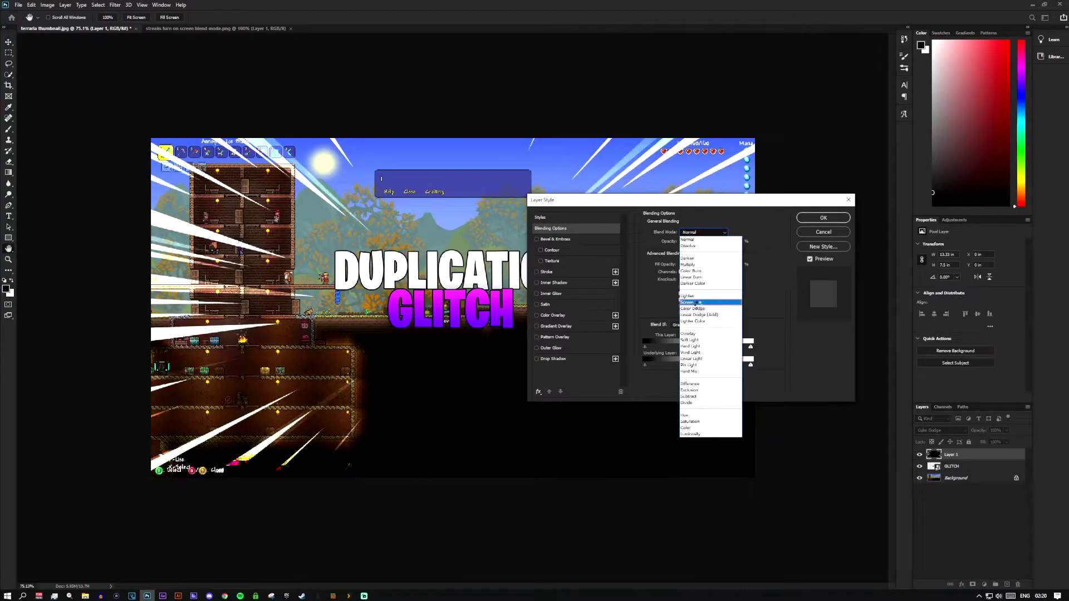
click(701, 308)
click(823, 218)
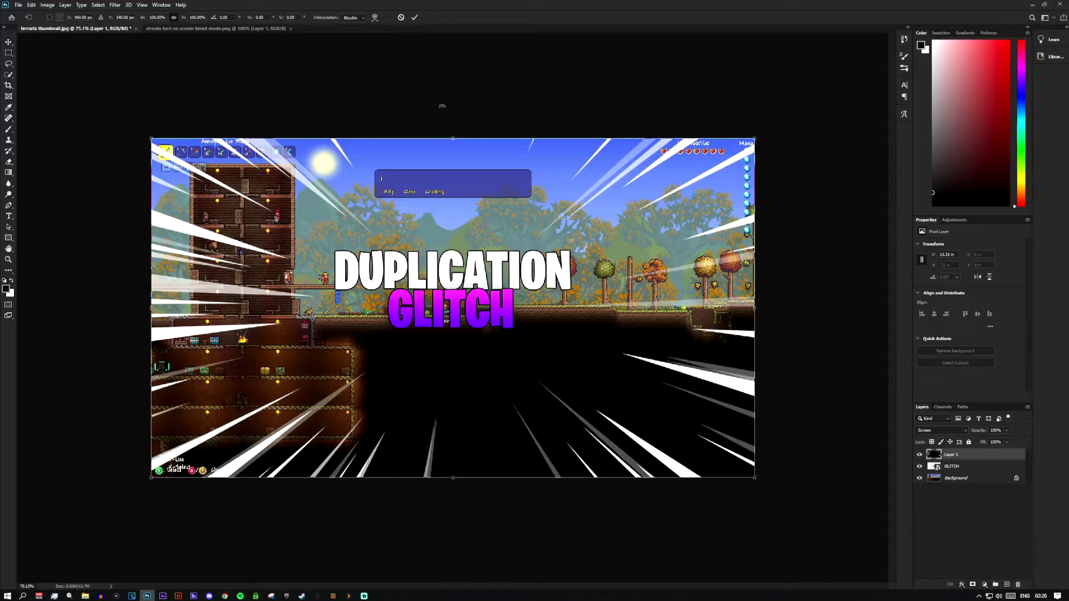
Enlarge the streaks layer to about 17.15 by 9.64 in and center it over the canvas.
key(ctrl+t)
scroll(445, 111, down, 3)
mouse_move(684, 177)
mouse_down()
mouse_move(800, 128)
mouse_move(816, 111)
mouse_up()
mouse_move(495, 285)
mouse_down()
mouse_move(411, 310)
mouse_move(445, 302)
mouse_move(440, 292)
mouse_move(429, 333)
mouse_up()
click(415, 16)
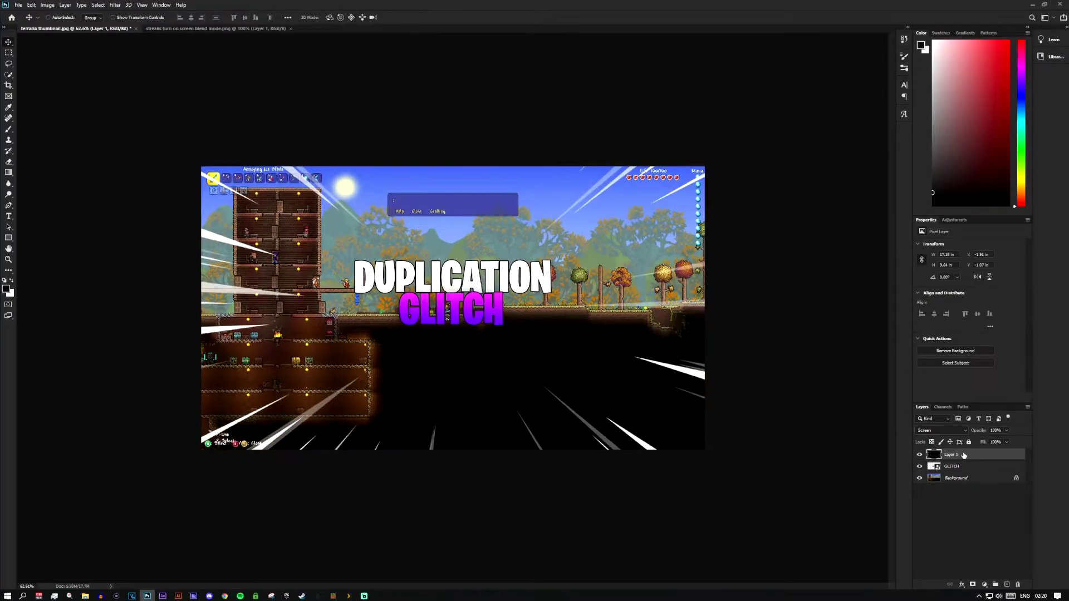
Switch the streaks layer's blend mode to Normal for comparison and set it back to Screen.
right_click(965, 454)
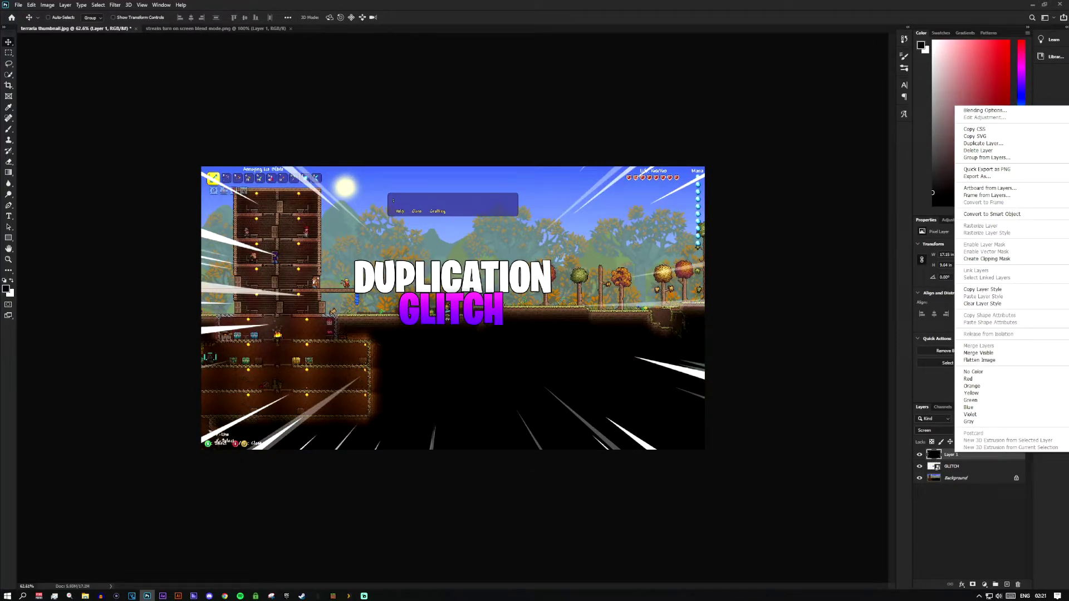
click(1003, 111)
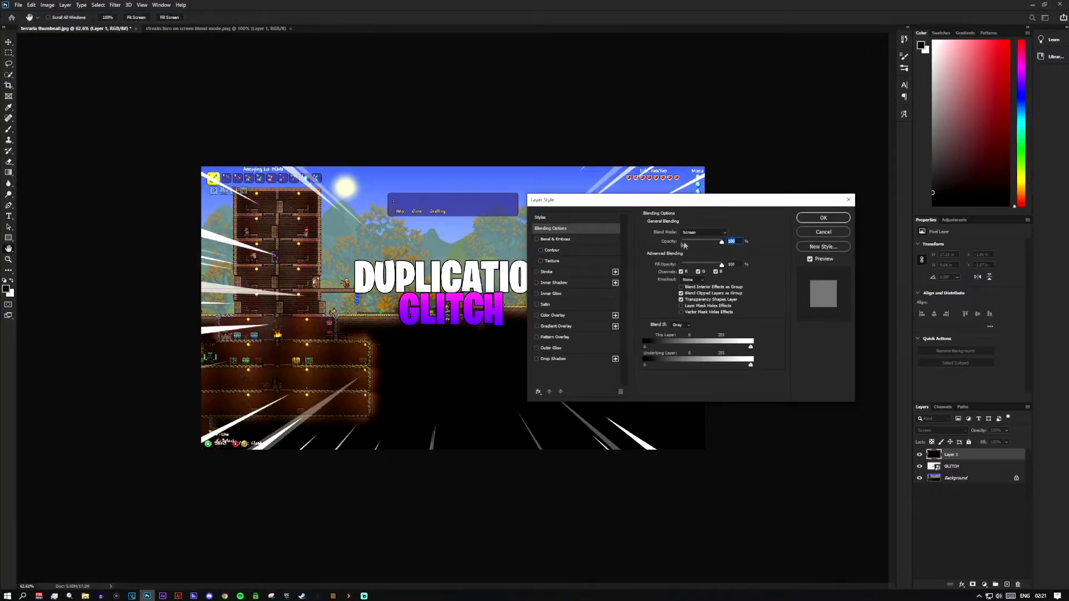
click(713, 234)
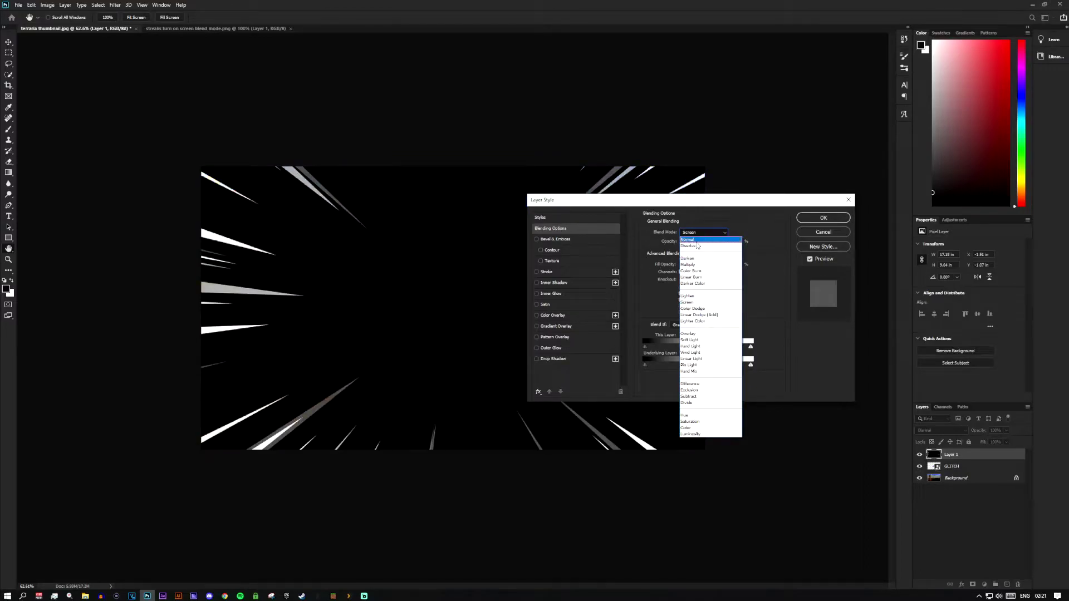
click(697, 241)
drag(732, 205, 892, 144)
click(866, 170)
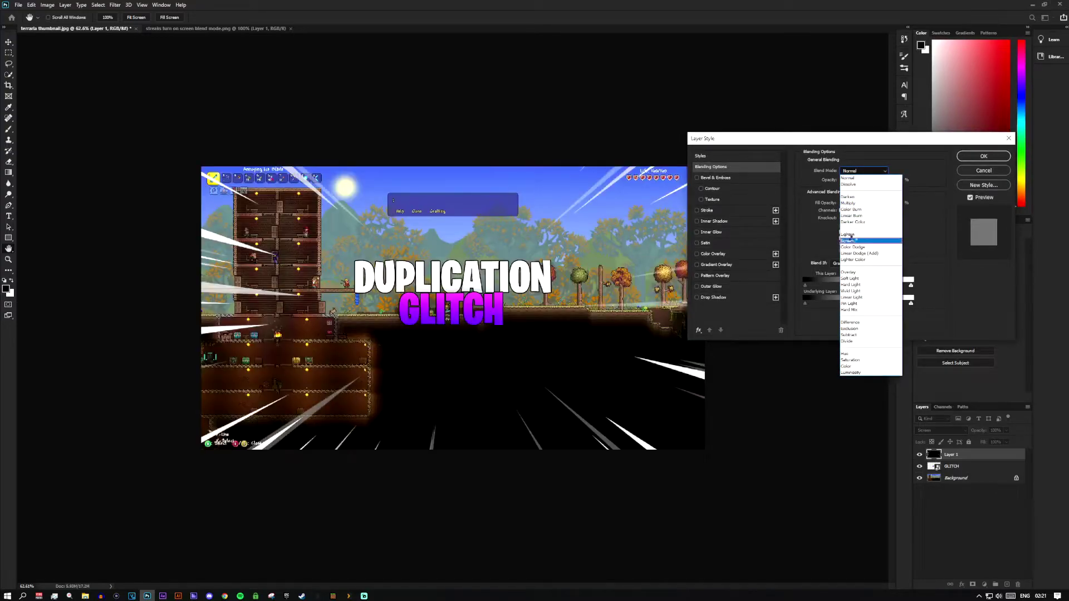
click(852, 242)
click(981, 157)
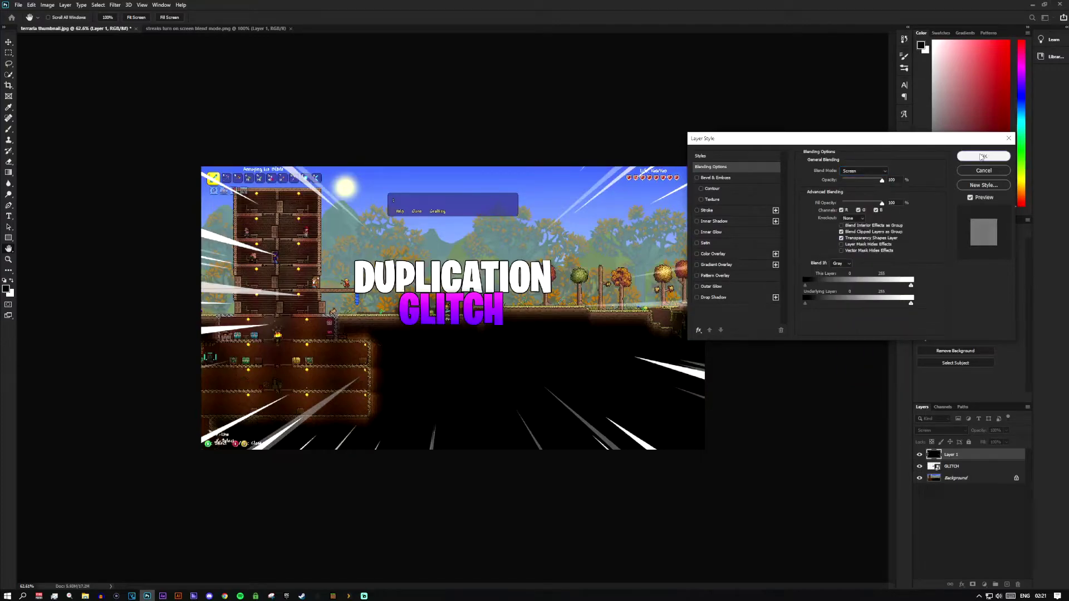
Place the streaks layer beneath the GLITCH text layer and unlock the background layer.
drag(967, 460, 959, 473)
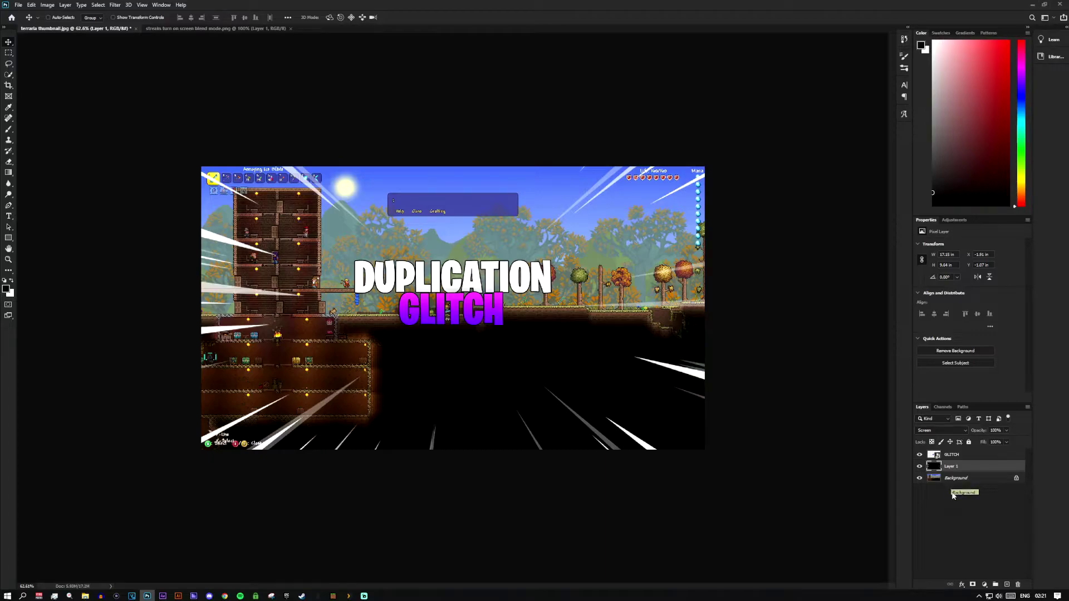
click(1016, 478)
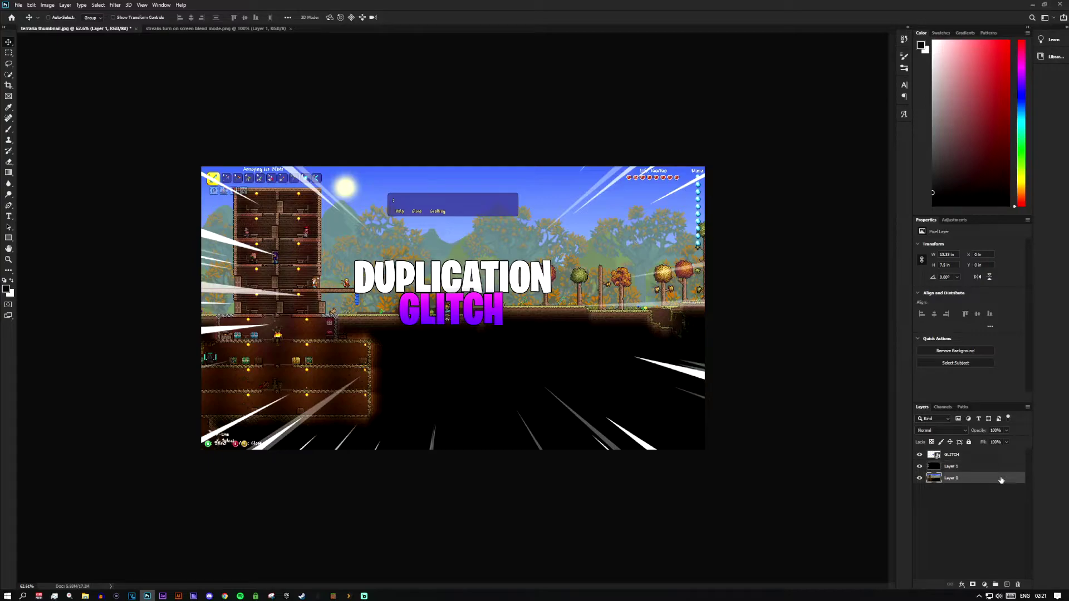
Try the streaks layer beneath the game screenshot layer and return it to just above the screenshot.
drag(970, 470, 966, 483)
key(alt+shift+s)
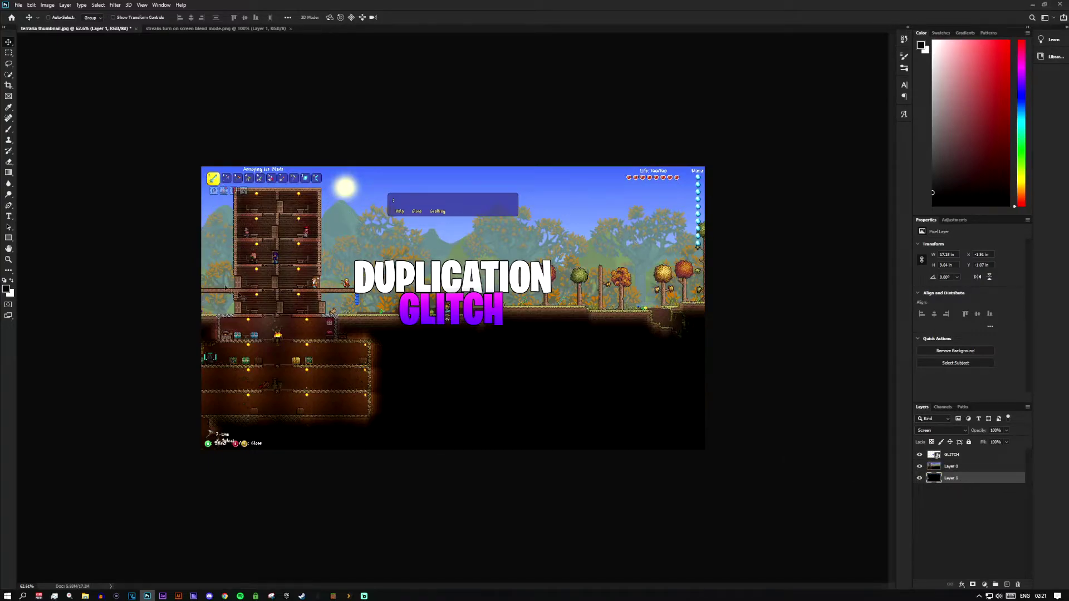
drag(964, 480, 963, 462)
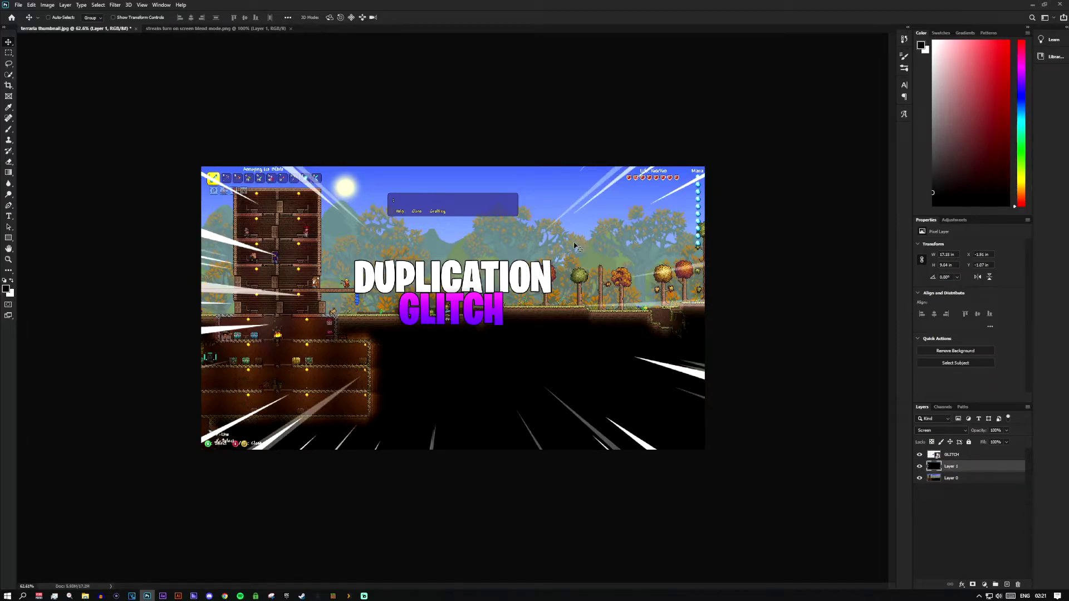
Add a blank layer between the streaks layer and the GLITCH text layer.
scroll(574, 245, up, 1)
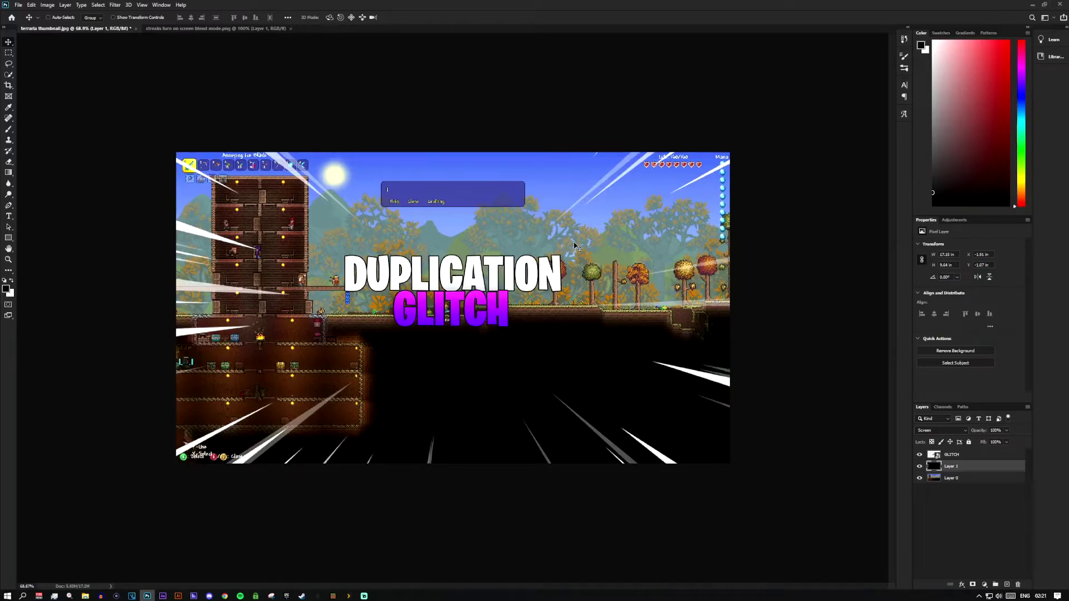
click(1007, 585)
mouse_move(958, 469)
mouse_down()
mouse_move(958, 446)
mouse_move(958, 467)
mouse_up()
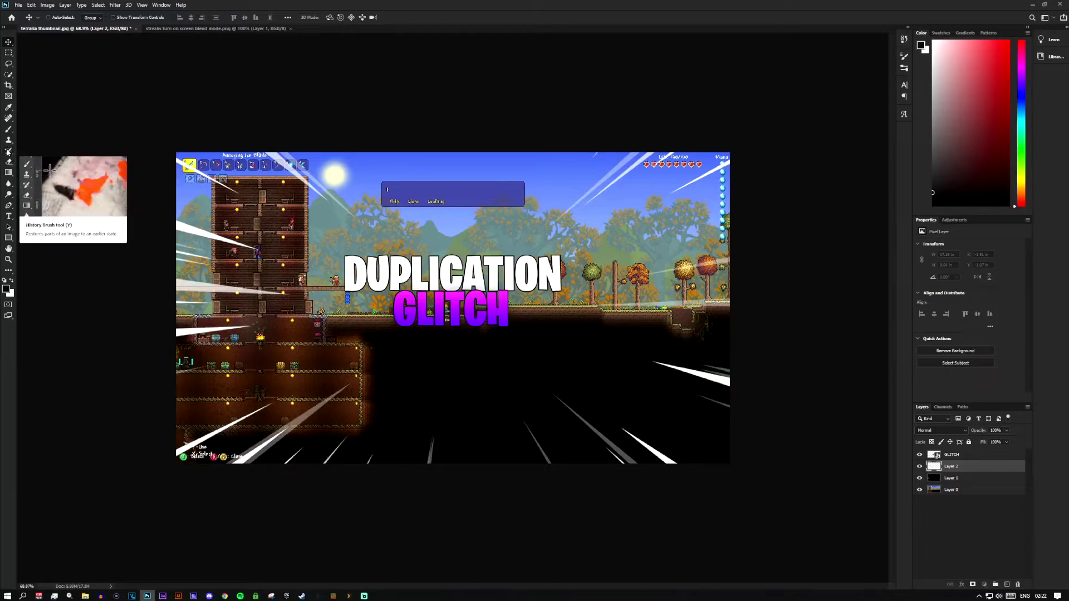
Choose the Brush tool and set its soft round brush size to 1000 px.
click(9, 130)
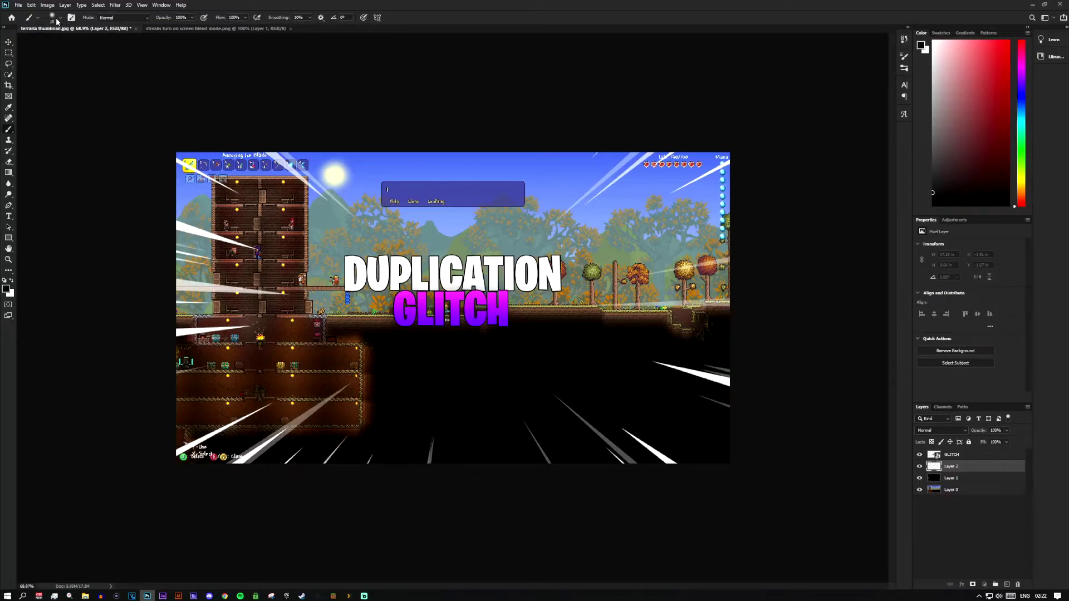
click(60, 18)
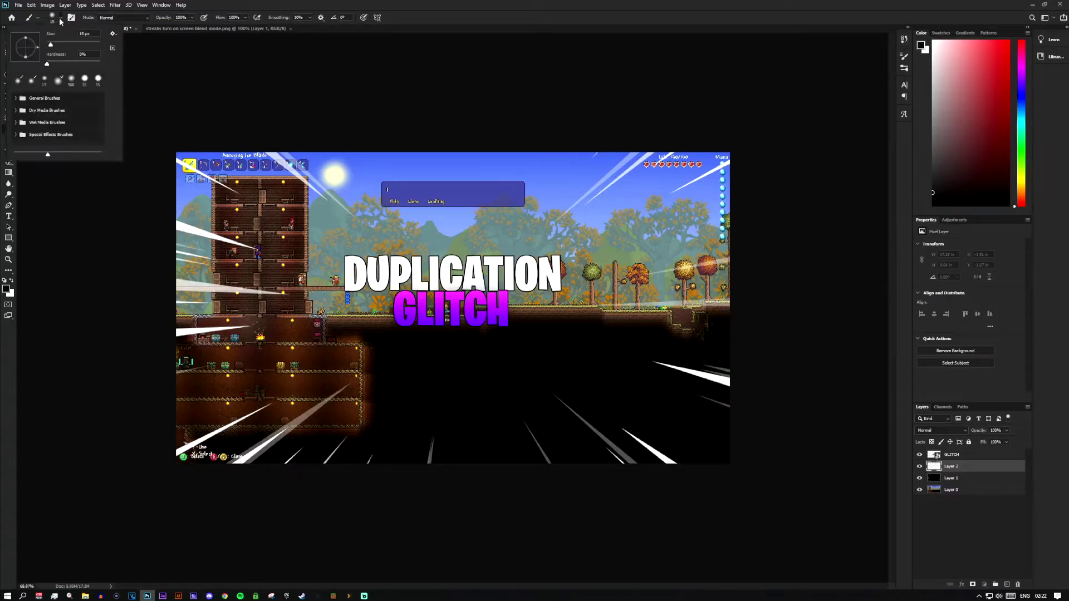
mouse_move(52, 49)
mouse_down()
mouse_move(108, 46)
mouse_move(97, 46)
mouse_up()
text(1000)
key(Return)
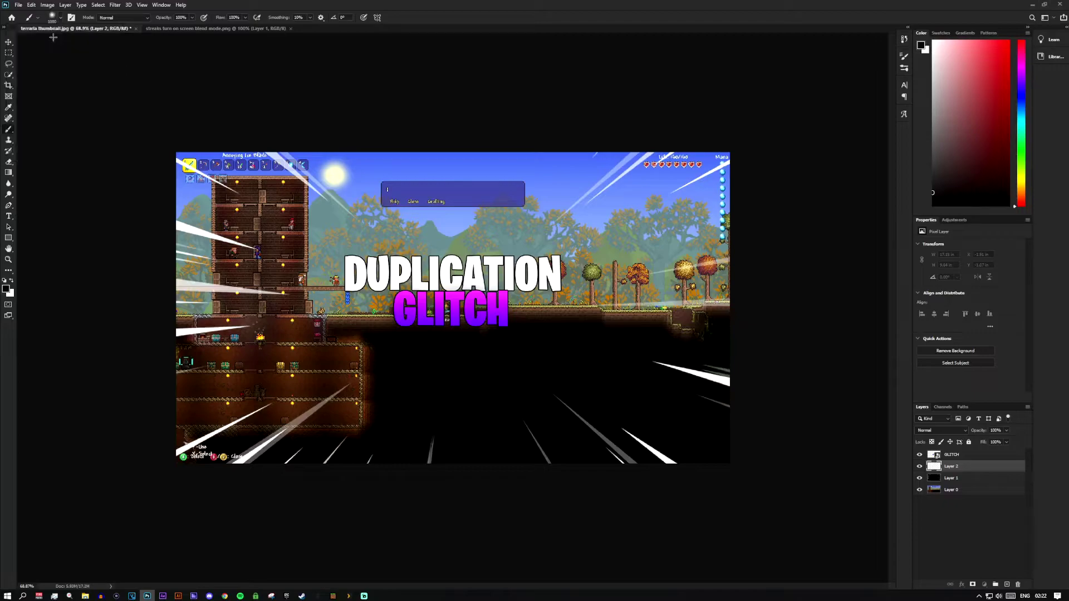
click(58, 21)
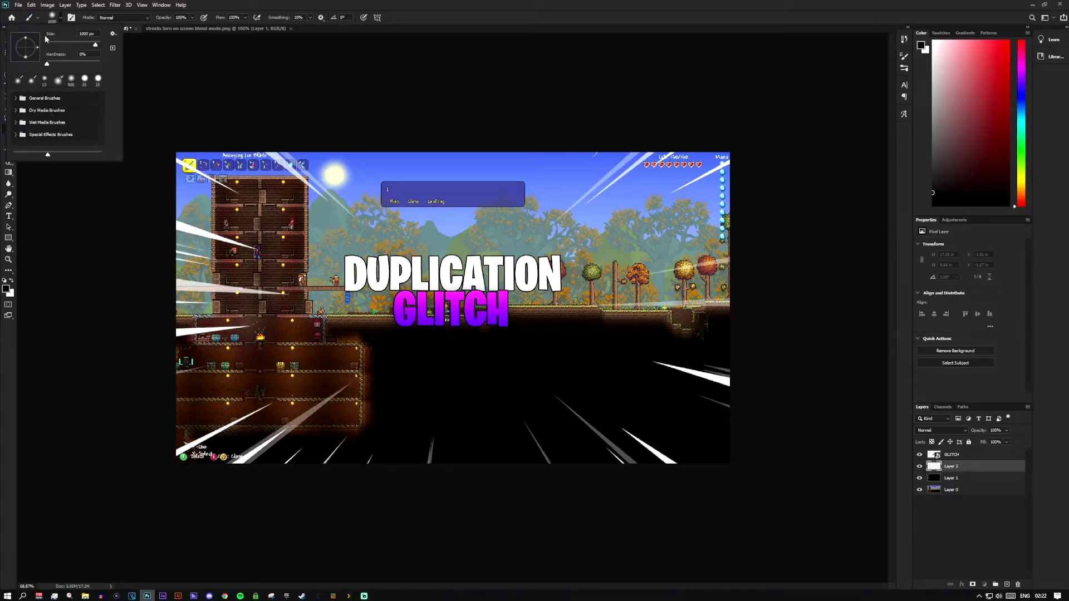
click(60, 24)
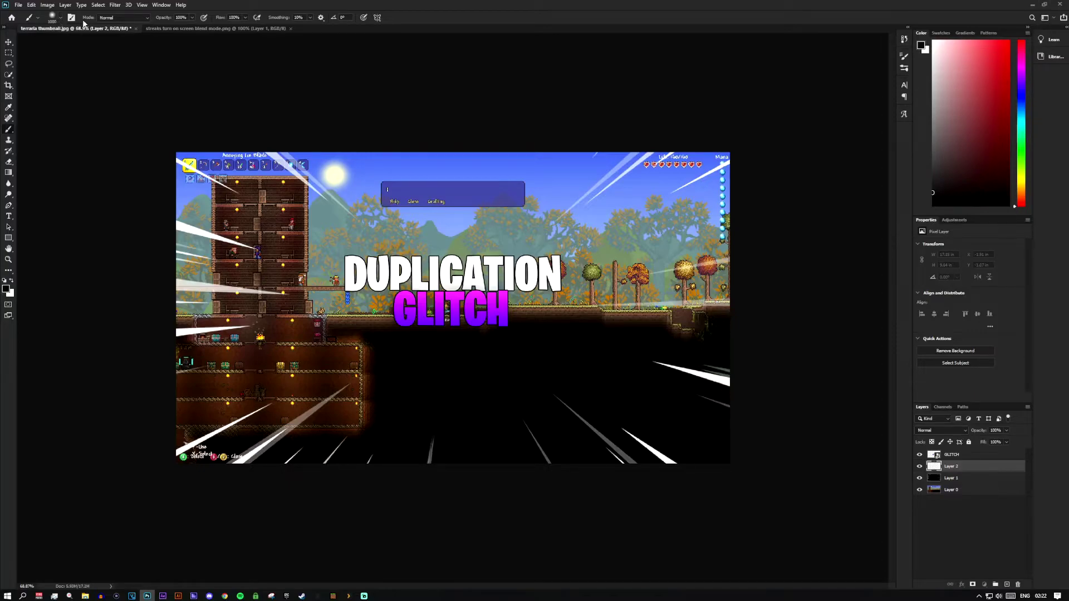
click(71, 20)
click(60, 23)
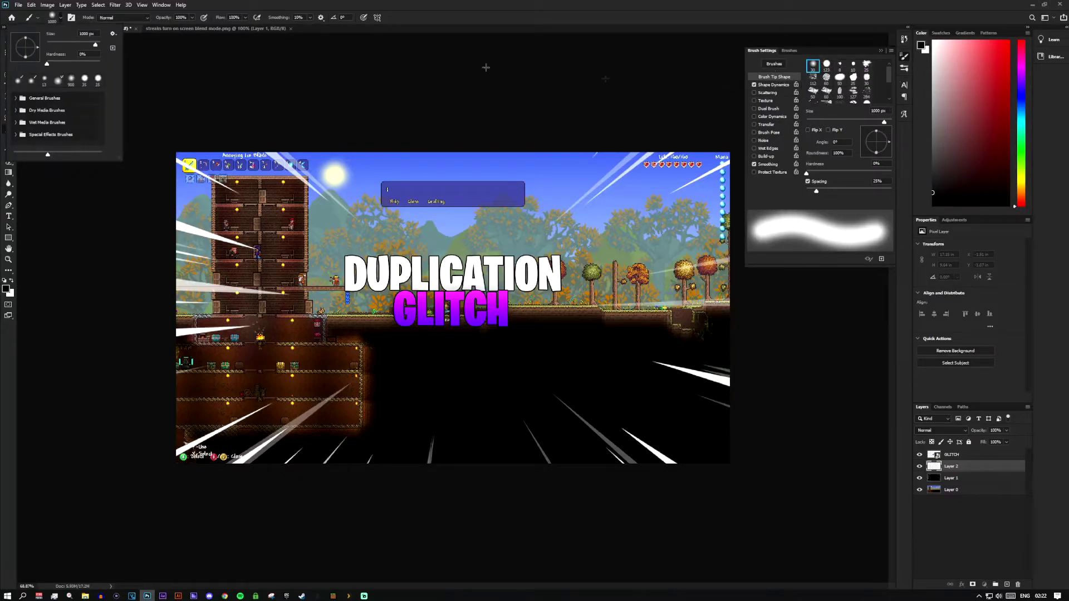
click(881, 51)
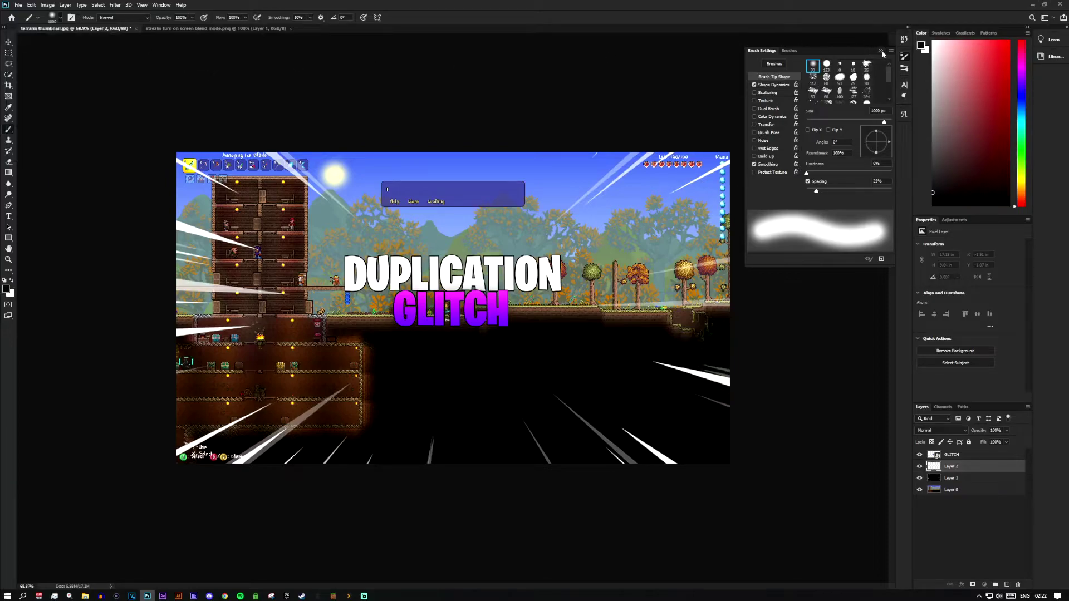
click(104, 18)
click(105, 22)
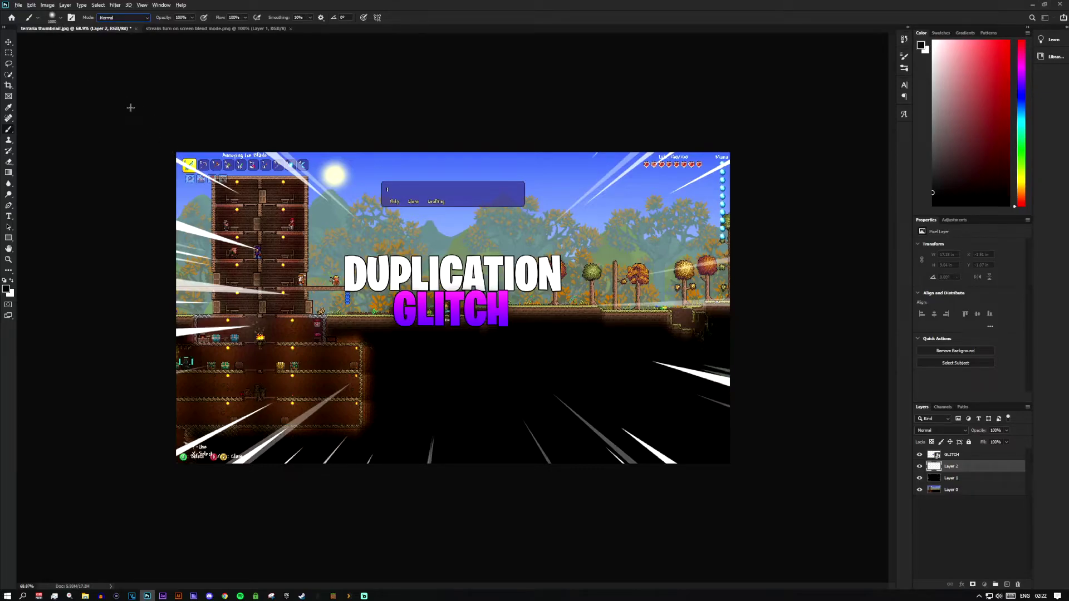
click(9, 42)
scroll(254, 206, down, 1)
scroll(254, 207, down, 1)
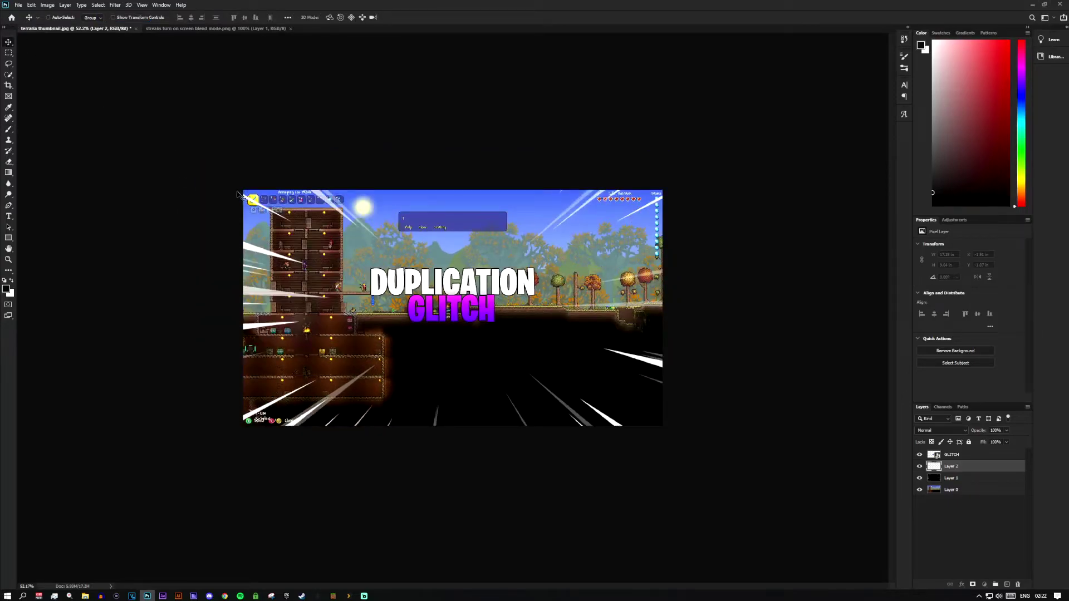
scroll(237, 194, down, 1)
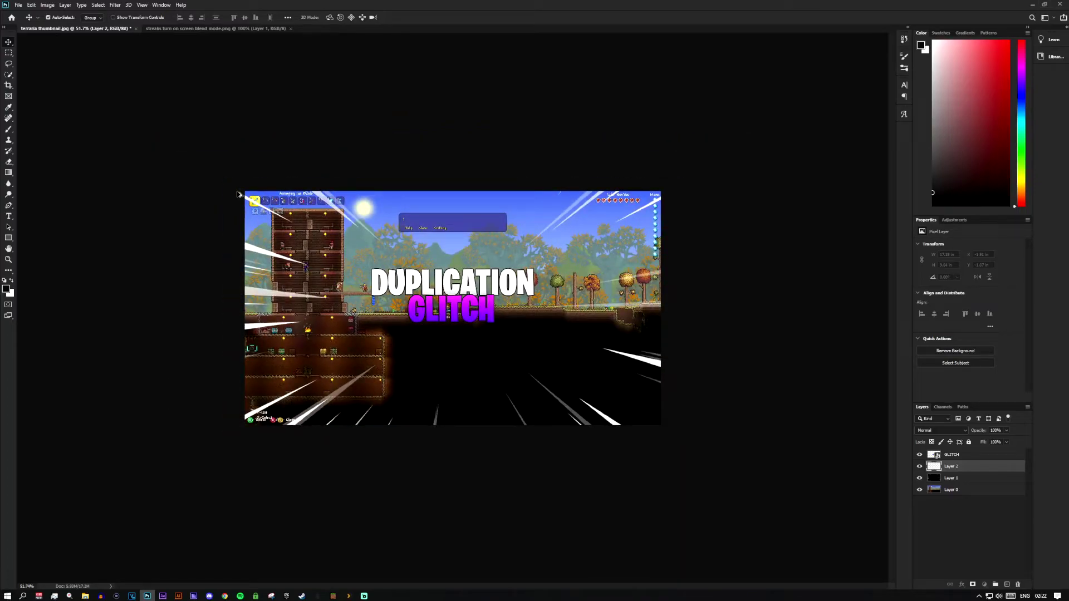
scroll(237, 194, up, 1)
scroll(184, 190, up, 1)
scroll(140, 187, down, 1)
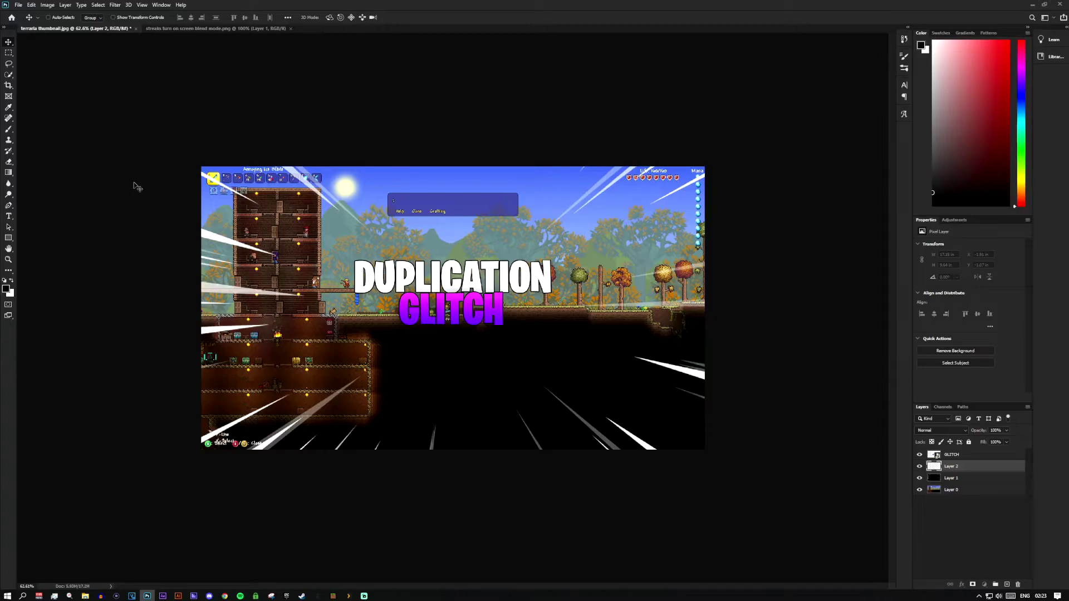
Dab soft black shading with the Brush tool just outside the thumbnail's corners to darken them.
click(8, 129)
scroll(156, 141, down, 1)
scroll(163, 144, down, 1)
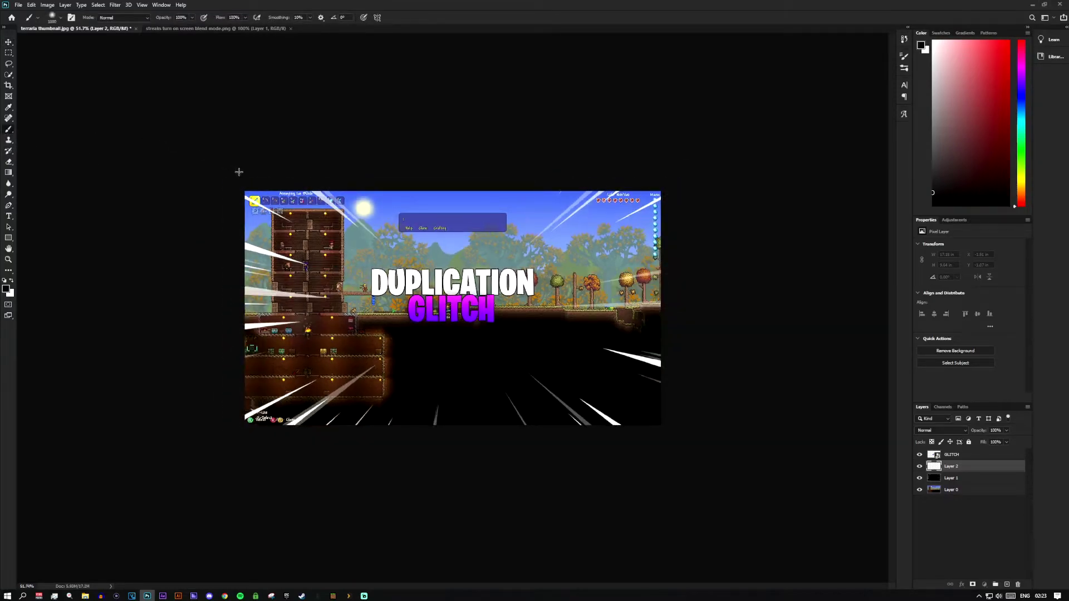
click(194, 147)
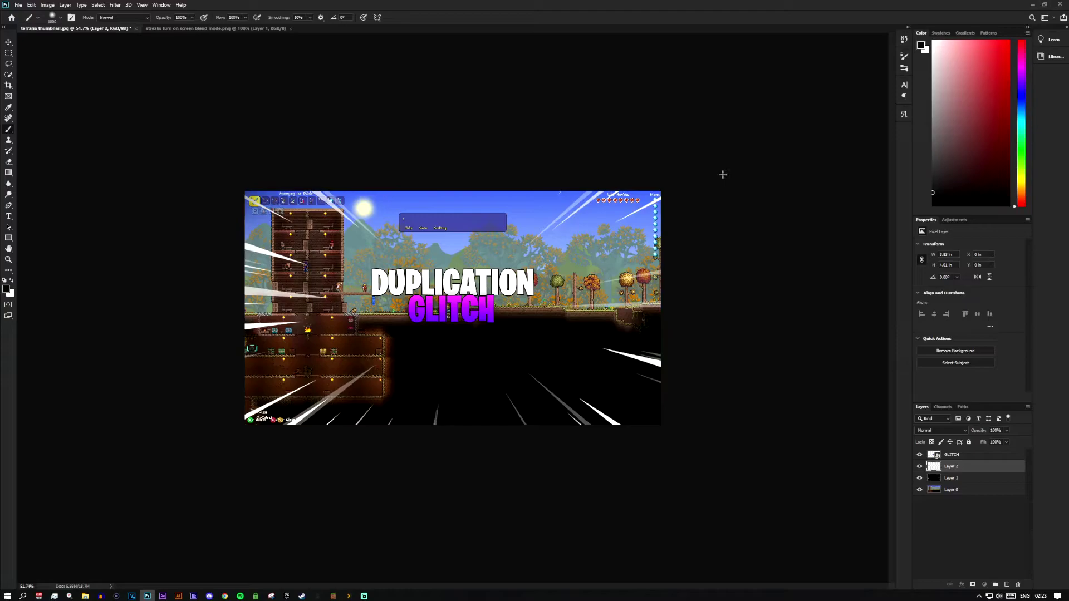
click(698, 148)
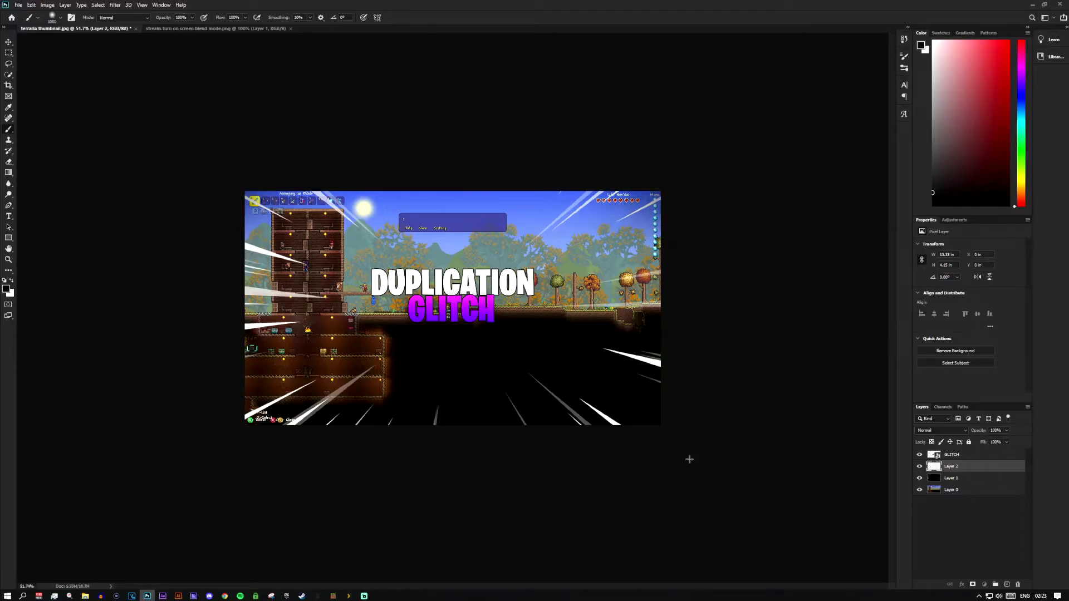
click(201, 481)
Apply a white Color Overlay layer style to the brush shading layer.
right_click(975, 469)
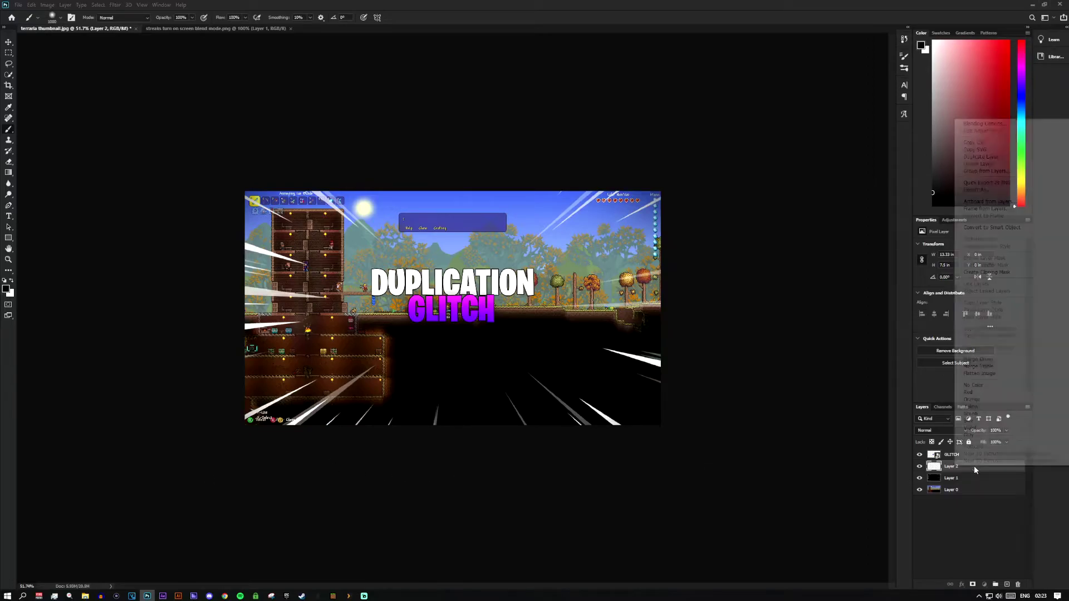
click(996, 124)
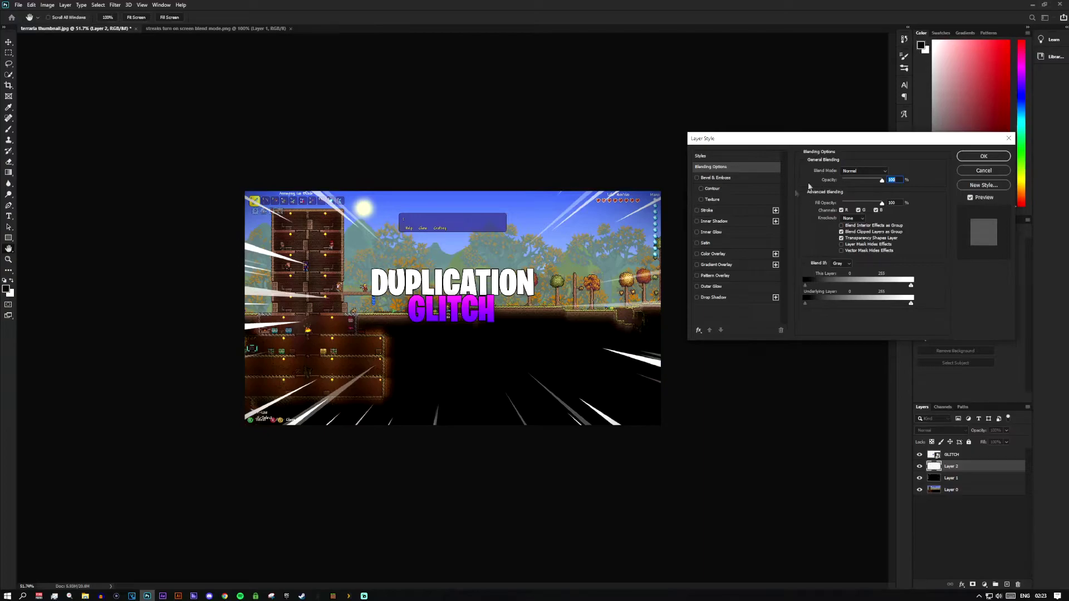
click(697, 254)
click(752, 254)
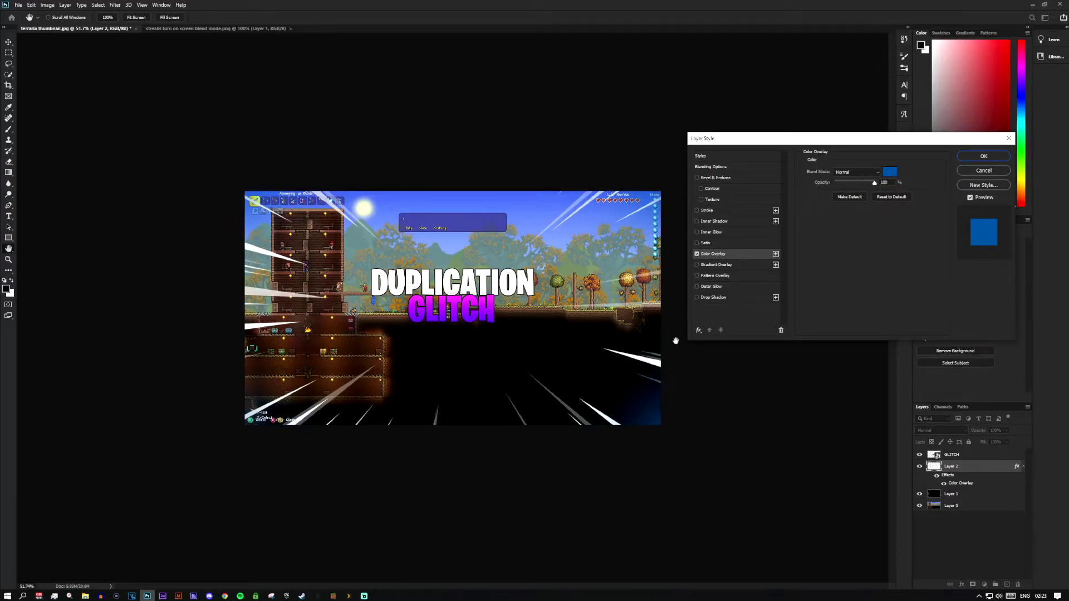
click(888, 172)
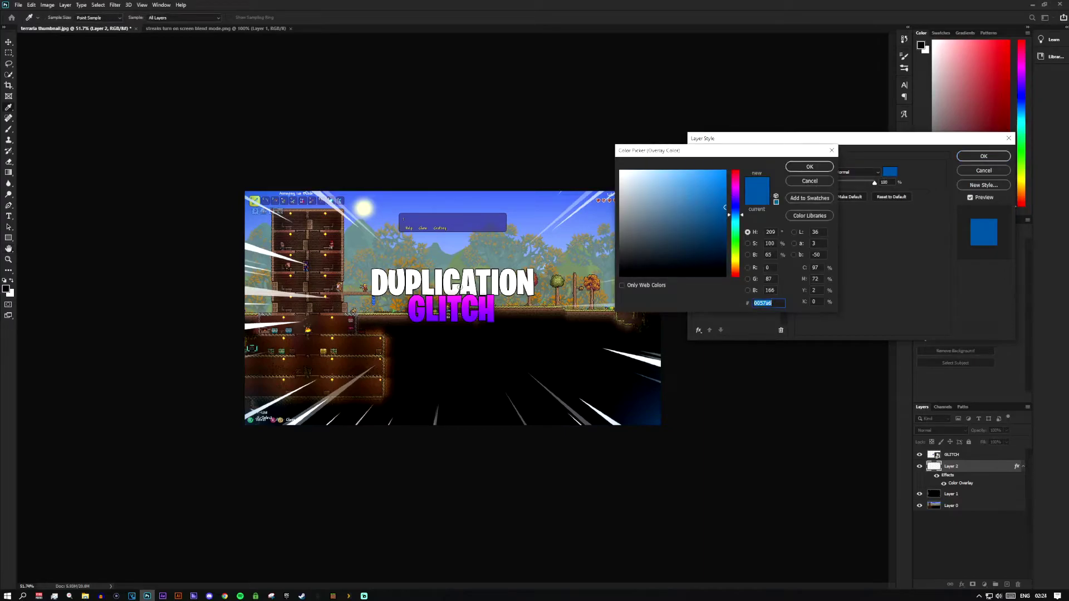
click(476, 315)
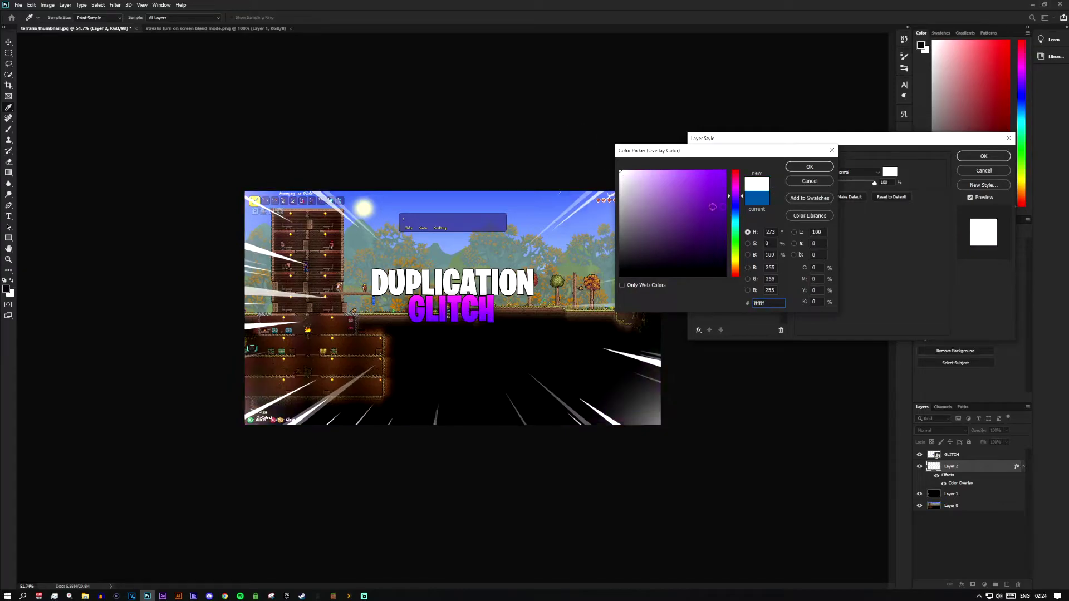
click(807, 167)
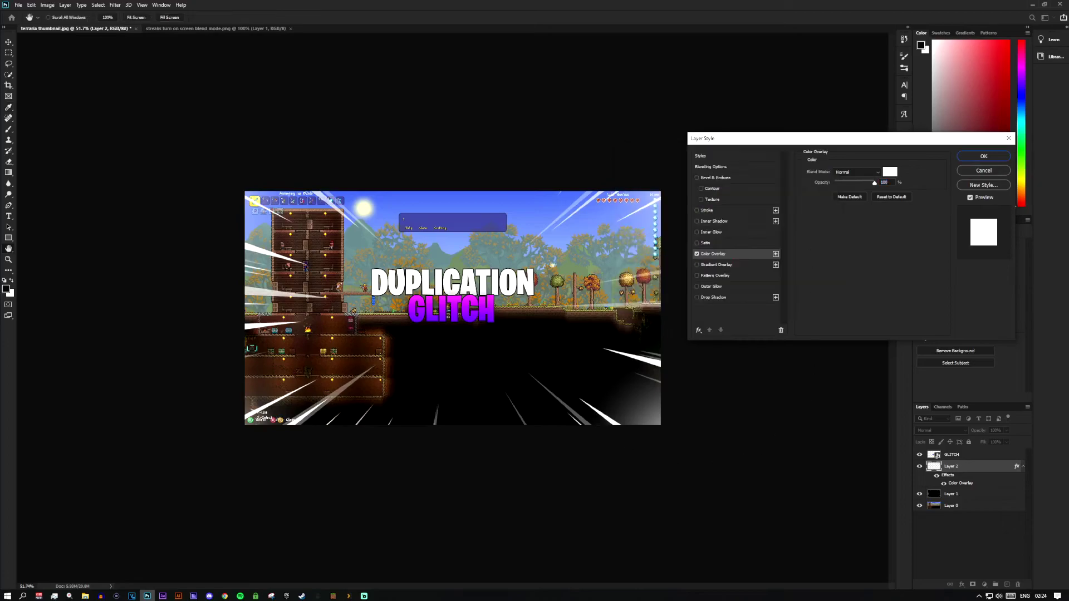
click(999, 158)
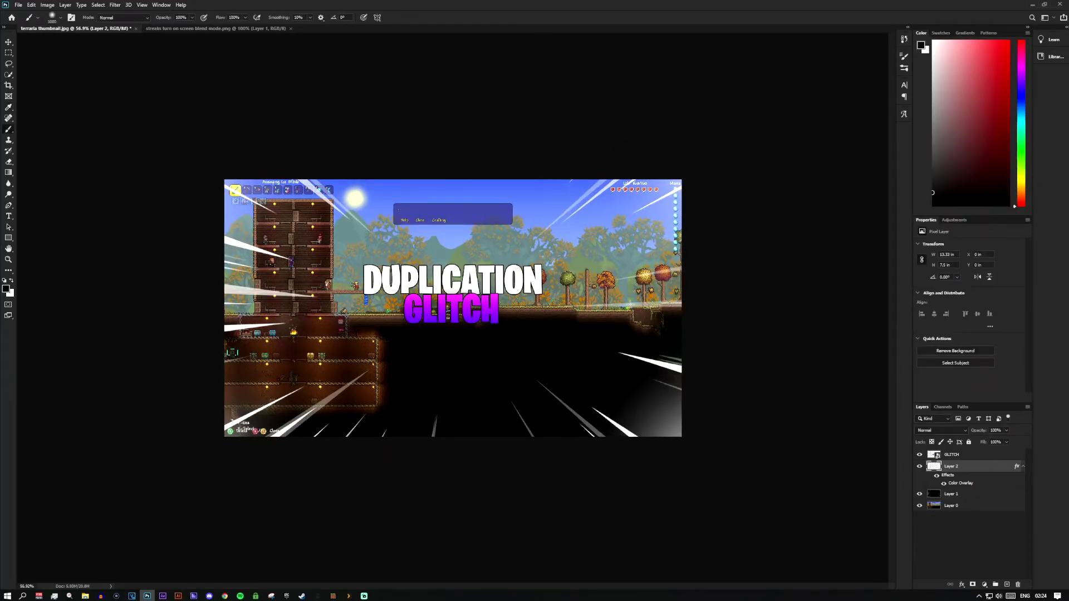
Open terraria.png from the main thumbnail folder.
click(19, 4)
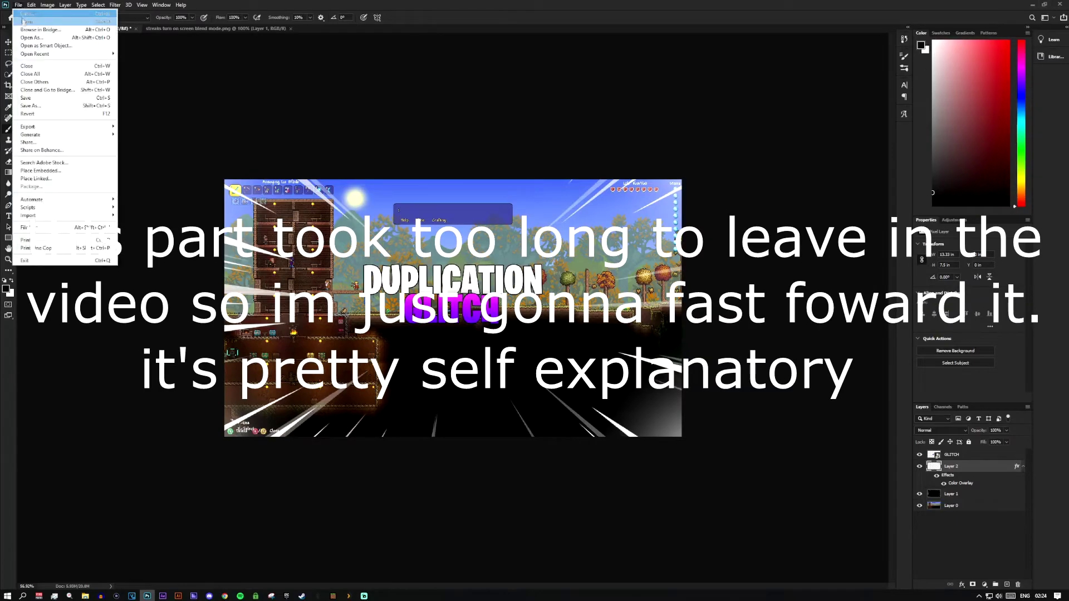
click(28, 24)
double_click(444, 118)
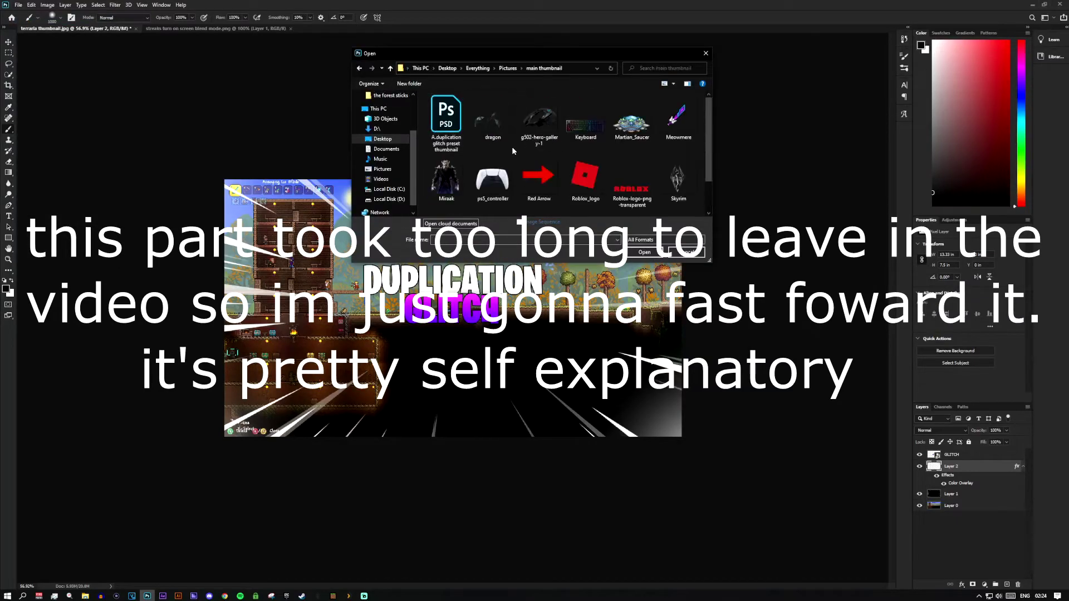
scroll(512, 145, down, 1)
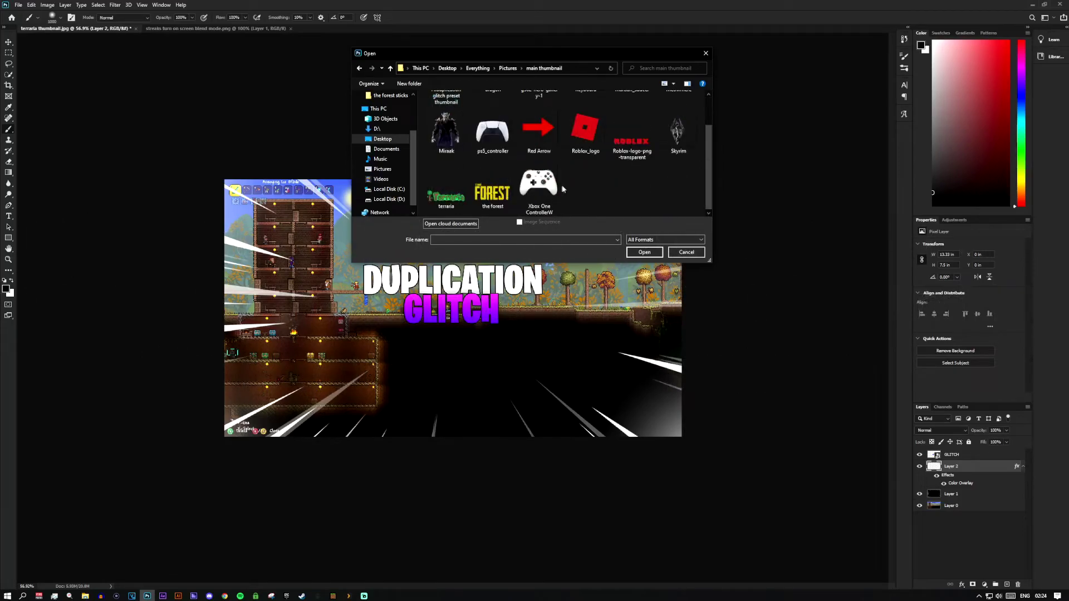
drag(585, 53, 884, 55)
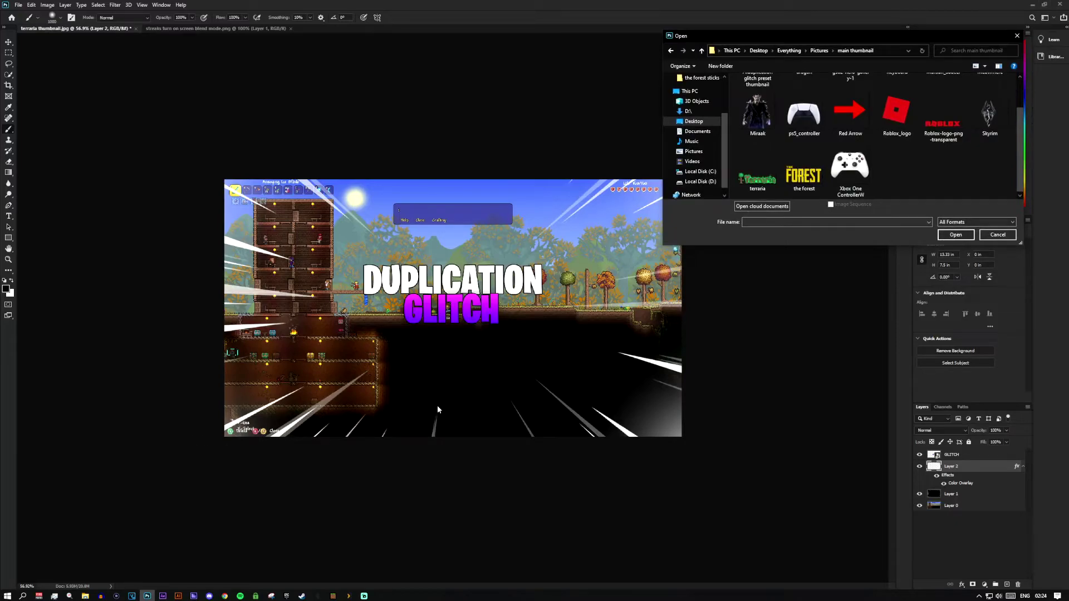
click(955, 236)
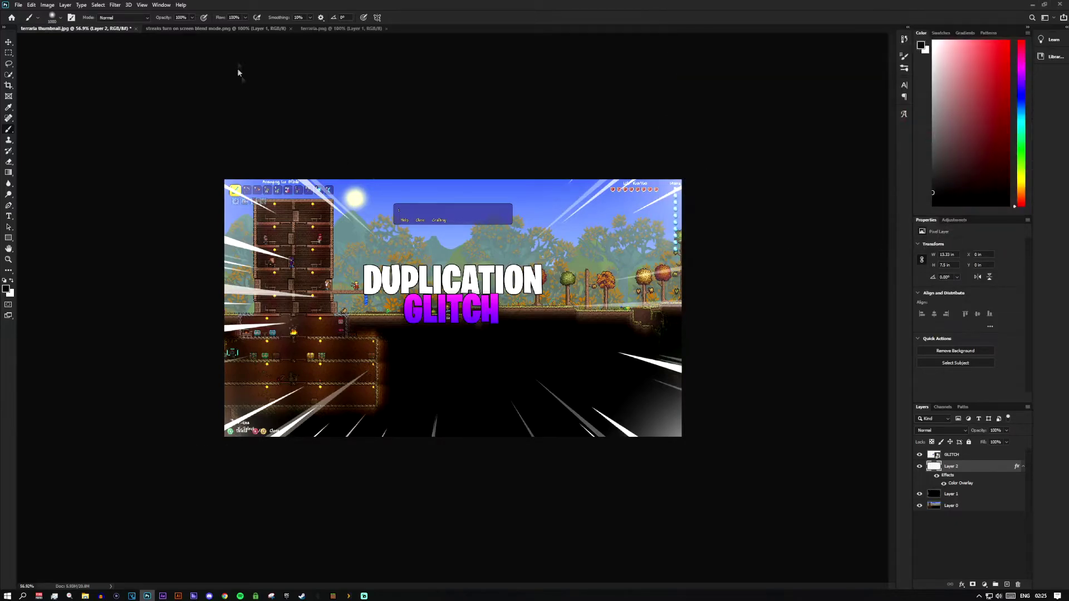
Place the Terraria logo in the thumbnail above the DUPLICATION text and scale it to about 4 in wide.
drag(445, 317, 454, 225)
key(ctrl+t)
scroll(480, 212, up, 4)
drag(538, 164, 572, 149)
click(7, 43)
drag(528, 198, 484, 181)
Rotate the Terraria logo about 3 degrees clockwise.
key(ctrl+t)
right_click(467, 176)
click(486, 200)
right_click(444, 177)
click(466, 199)
drag(443, 211, 441, 212)
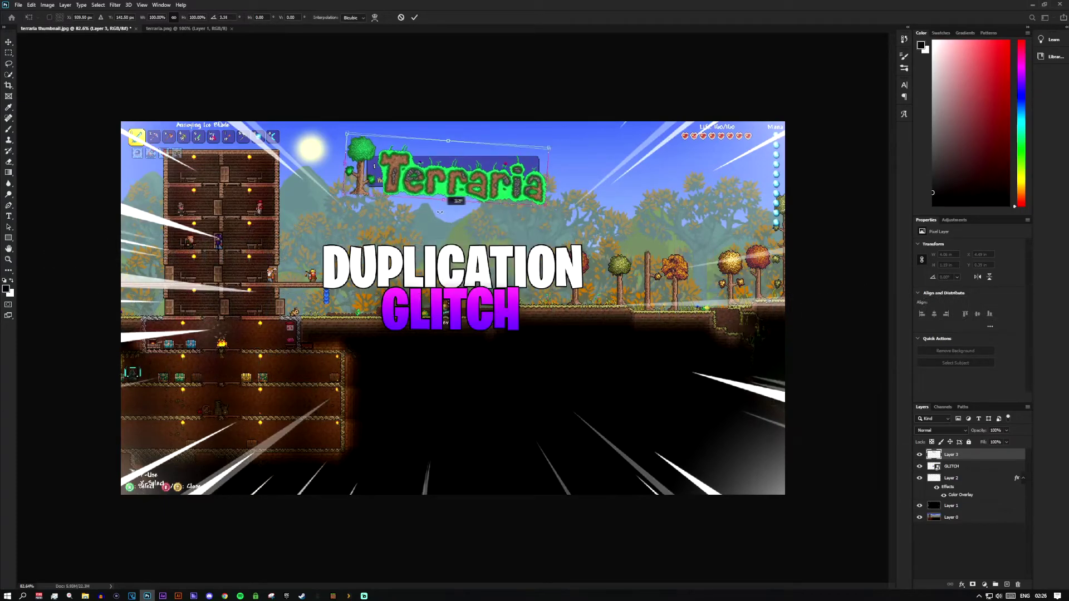
click(415, 17)
Rotate the DUPLICATION GLITCH text layer slightly clockwise to match the logo's tilt.
click(951, 466)
key(ctrl+t)
drag(456, 363, 454, 363)
key(Return)
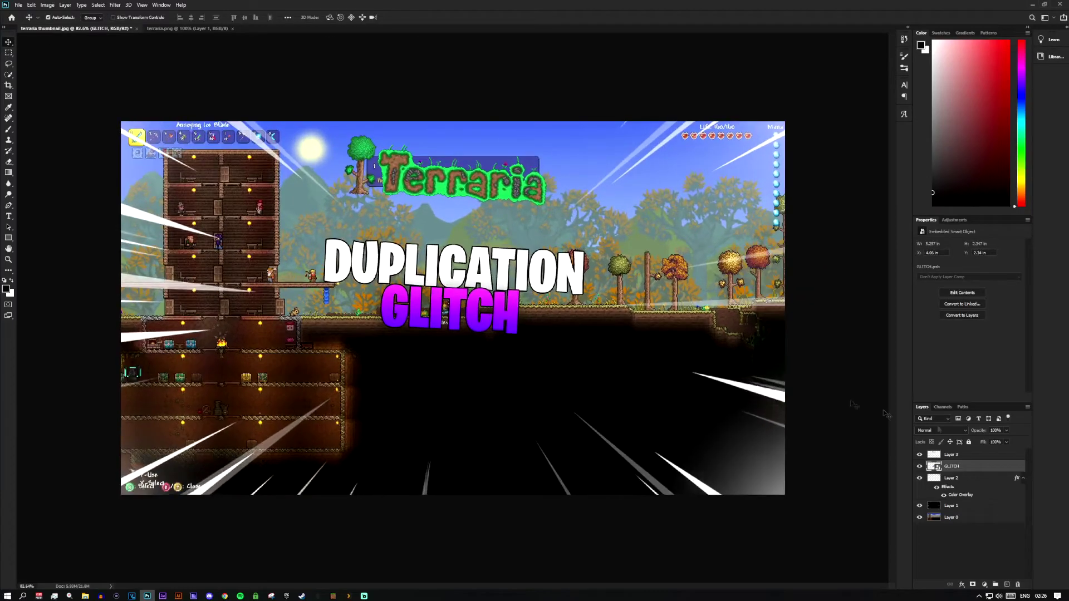
Nudge the DUPLICATION GLITCH text layer down a little.
key(Down)
key(Down)
key(Down)
key(Down)
key(Down)
key(Down)
key(Down)
key(Down)
key(Down)
key(Down)
key(Down)
key(Down)
Nudge the Terraria logo layer down slightly.
click(958, 457)
key(Down)
key(Down)
key(Down)
key(Down)
key(Down)
key(Down)
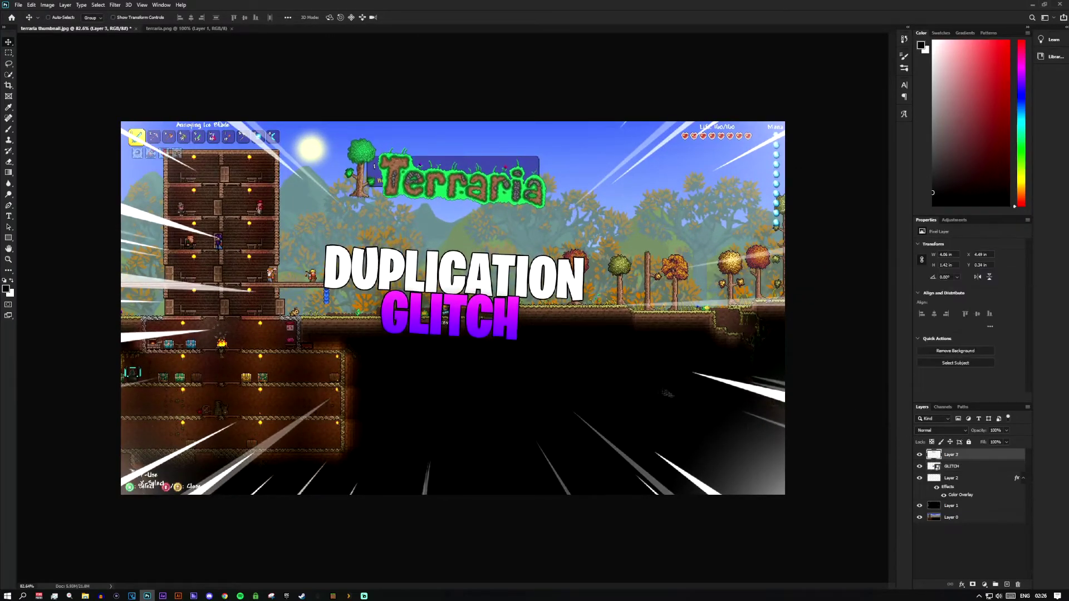
Close the terraria.png document and open ps5_controller.png from the main thumbnail folder.
scroll(629, 379, down, 2)
click(186, 29)
key(ctrl+w)
click(18, 5)
click(25, 20)
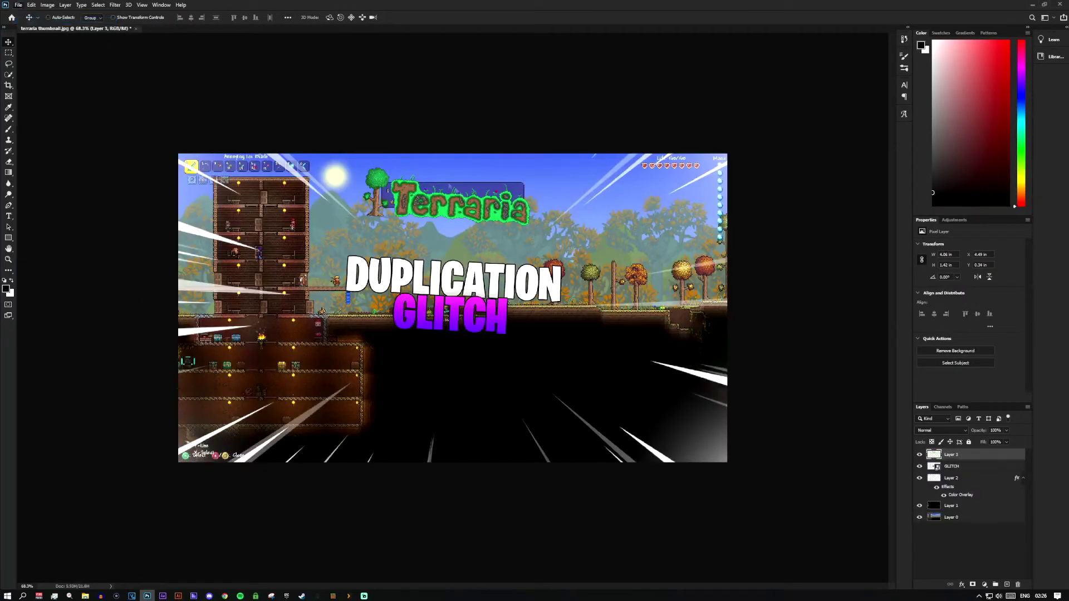
scroll(829, 137, down, 2)
click(806, 114)
click(956, 234)
Place the PS5 controller to the right of the DUPLICATION text and scale it to about 2.5 in wide.
drag(458, 312, 567, 240)
drag(568, 241, 651, 239)
key(ctrl+t)
scroll(653, 236, up, 3)
scroll(657, 223, down, 1)
right_click(663, 207)
click(681, 227)
drag(761, 160, 734, 166)
Rotate the PS5 controller slightly clockwise.
right_click(669, 207)
click(683, 226)
right_click(677, 215)
click(690, 242)
drag(673, 260, 717, 256)
click(415, 17)
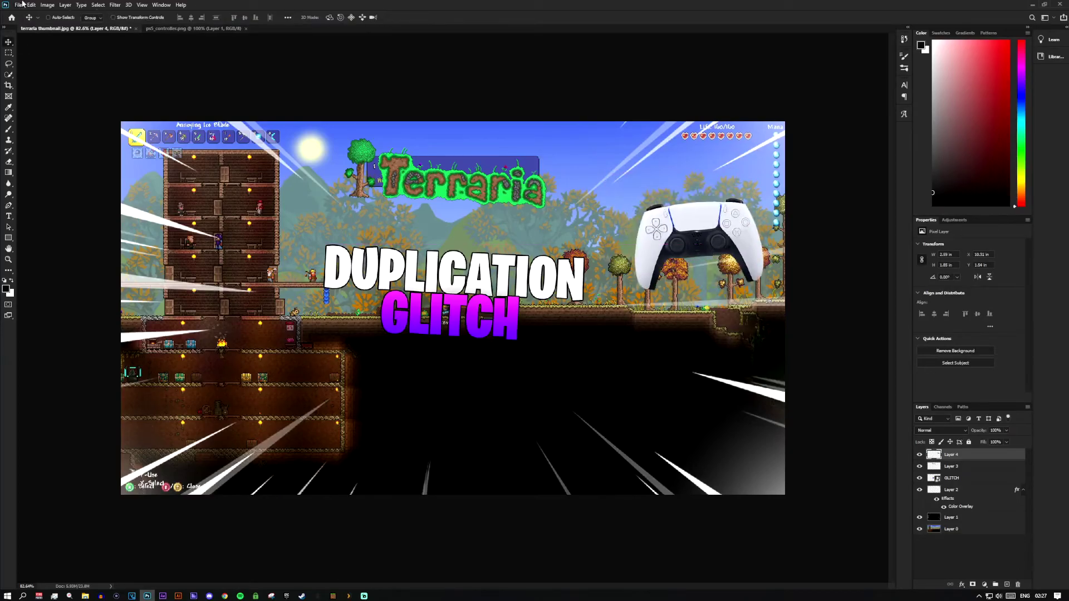
Open Xbox One ControllerW.png and place it in the thumbnail below the PS5 controller.
key(ctrl+o)
double_click(844, 176)
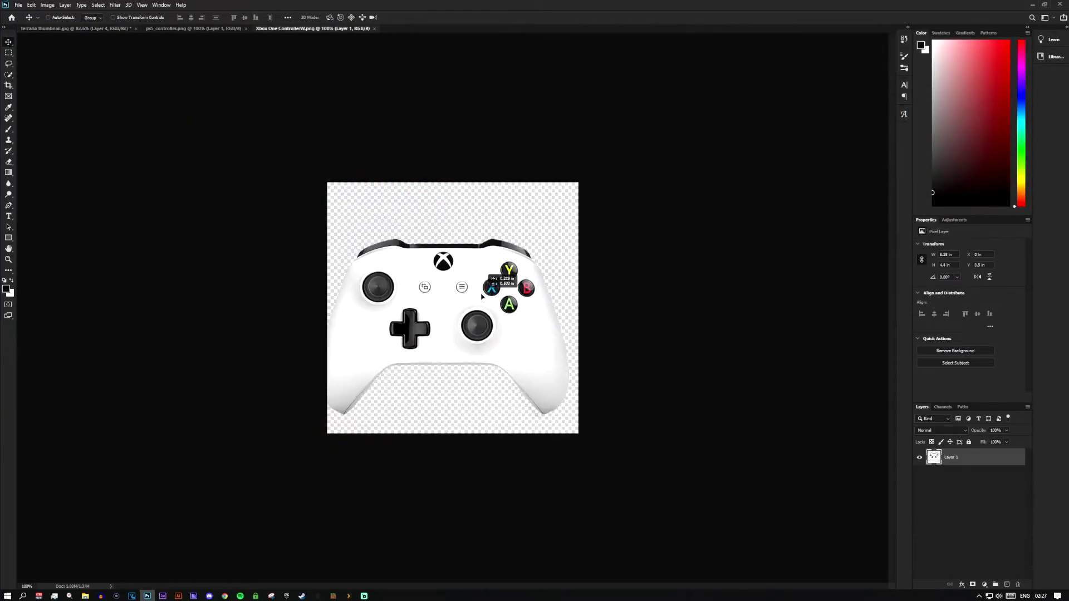
drag(435, 306, 581, 278)
drag(581, 279, 645, 363)
Rotate the Xbox controller slightly clockwise and scale it down.
key(ctrl+t)
right_click(646, 363)
click(662, 383)
drag(640, 434, 633, 435)
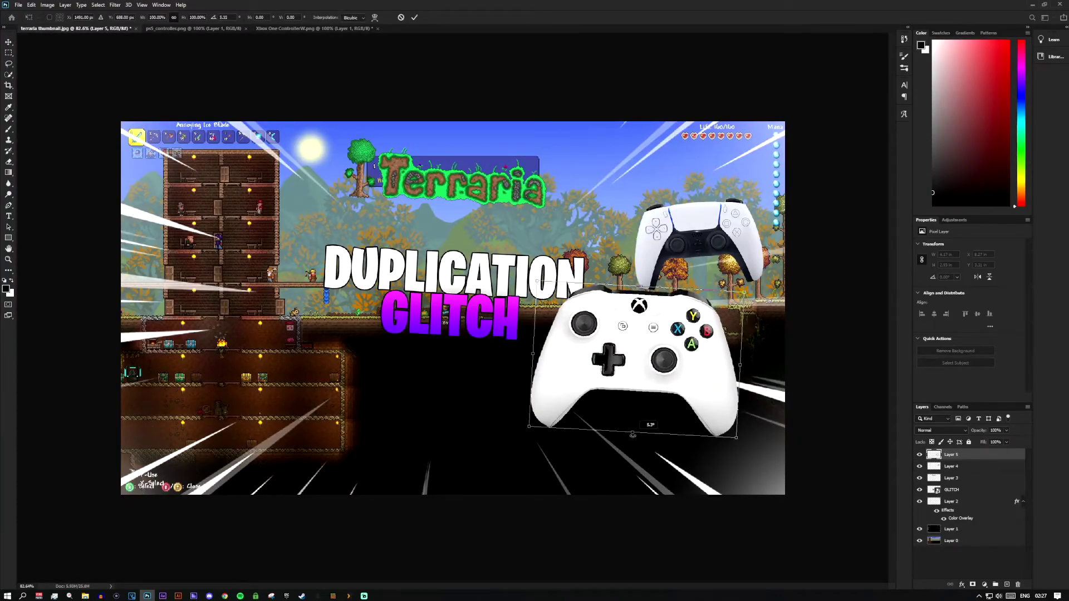
right_click(635, 358)
click(649, 371)
drag(538, 281, 568, 306)
key(Return)
Position the Xbox controller directly beneath the PS5 controller and reduce it to about 2.96 in wide.
drag(651, 339, 693, 326)
key(ctrl+t)
drag(621, 293, 630, 301)
click(416, 17)
key(ctrl+t)
click(416, 18)
drag(711, 362, 707, 361)
Open the Meowmere sword image and place it in the thumbnail over the wooden tower.
key(ctrl+o)
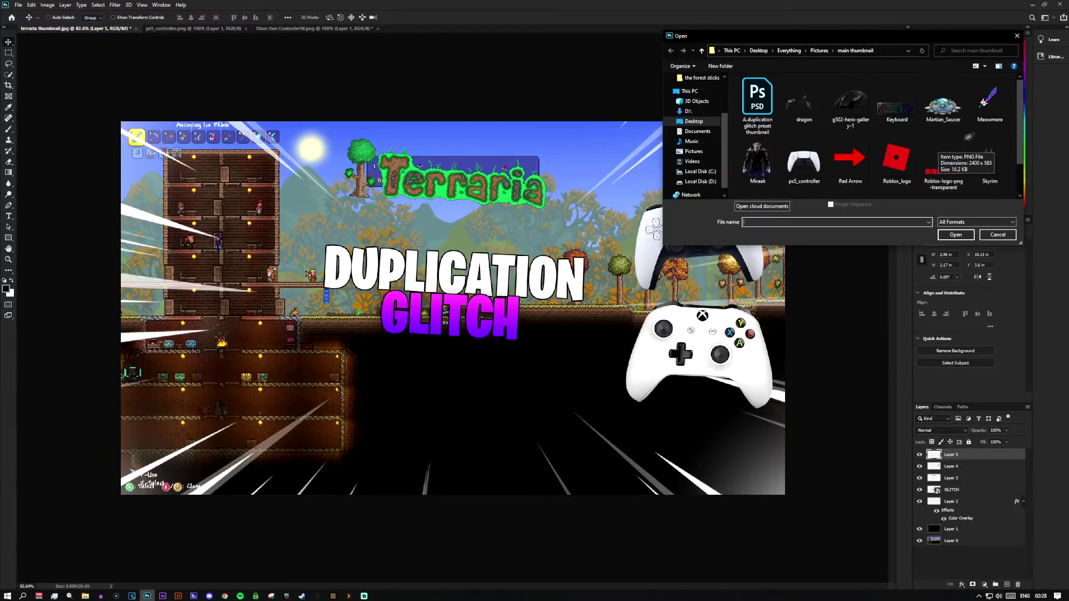
double_click(988, 100)
drag(432, 303, 250, 250)
Scale the Meowmere sword down to fit over the wooden tower left of the DUPLICATION text.
key(ctrl+t)
right_click(259, 231)
click(271, 254)
mouse_move(265, 99)
mouse_down()
mouse_move(236, 100)
mouse_move(205, 417)
mouse_move(260, 100)
mouse_up()
drag(350, 119, 252, 236)
drag(217, 328, 212, 235)
drag(249, 145, 227, 172)
Move the Meowmere sword near the thumbnail's left edge and rotate it counterclockwise to stand more upright.
drag(220, 218, 187, 248)
right_click(193, 231)
click(206, 254)
right_click(188, 248)
click(202, 253)
drag(232, 173, 236, 166)
drag(199, 214, 202, 220)
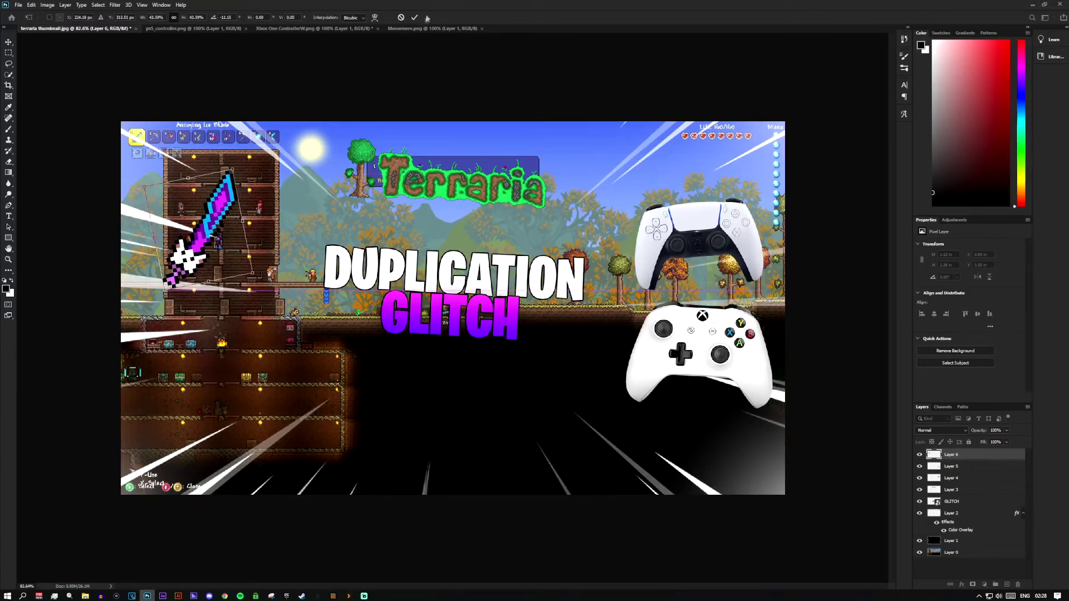
key(Return)
Open Martian_Saucer.png and place the saucer in the thumbnail.
click(20, 5)
click(26, 21)
double_click(946, 105)
click(50, 29)
Scale the Martian Saucer to about 2.69 in wide, tilt it slightly clockwise, and position it below the sword.
key(ctrl+t)
right_click(277, 401)
click(298, 430)
drag(317, 426, 266, 327)
click(414, 18)
drag(216, 350, 269, 321)
key(ctrl+t)
click(414, 18)
Close the controller, Meowmere and Martian Saucer source documents, keeping only the thumbnail open.
click(246, 29)
click(267, 28)
click(533, 218)
click(240, 28)
click(249, 29)
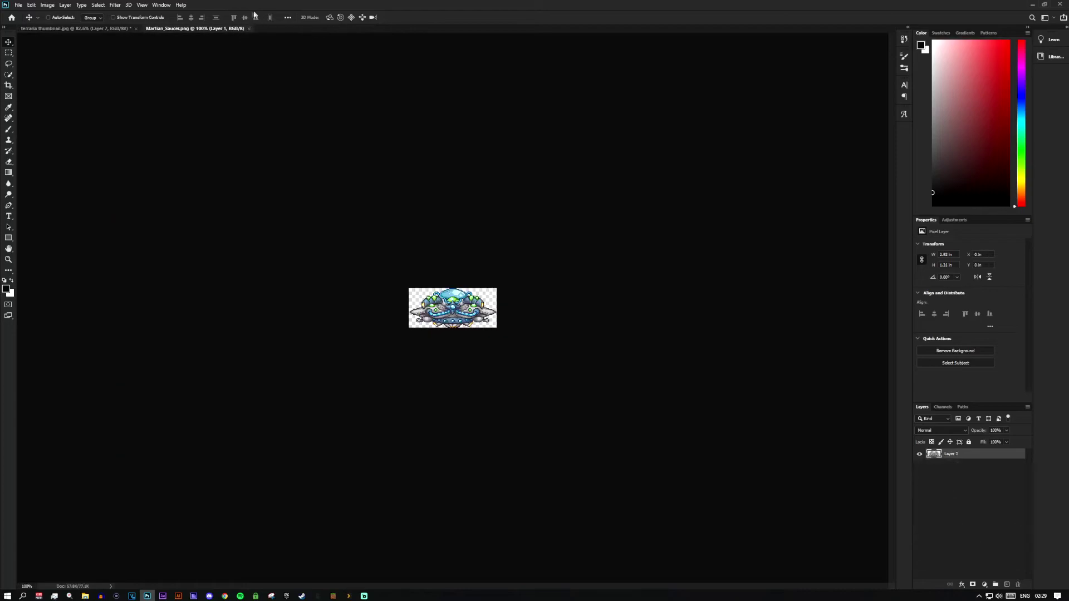
click(249, 28)
Open Photo P.png from within the Other folder in Pictures.
click(18, 5)
click(27, 21)
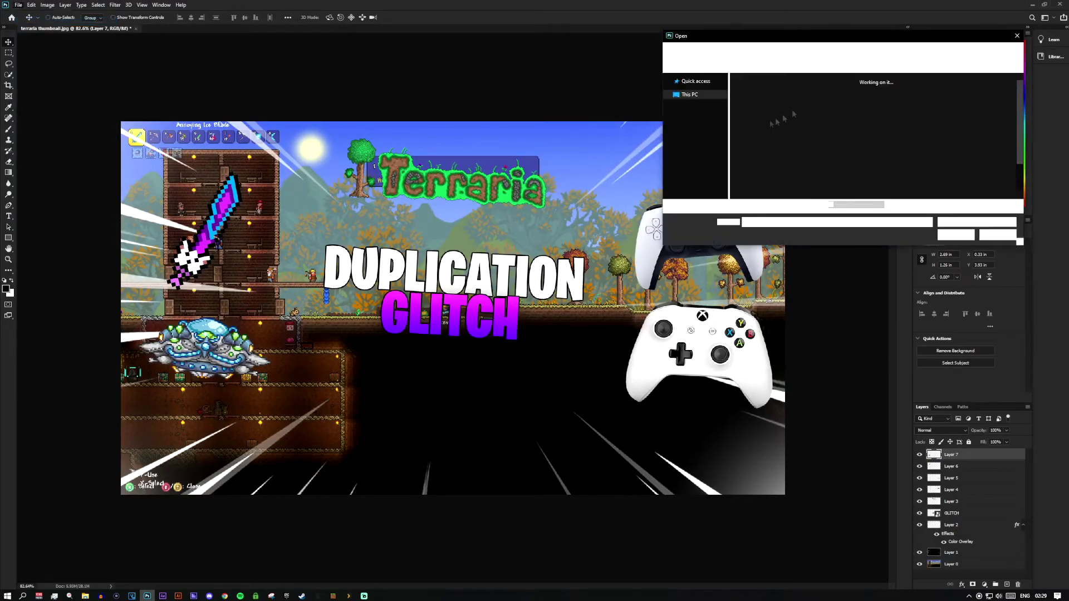
click(445, 72)
click(445, 72)
double_click(505, 146)
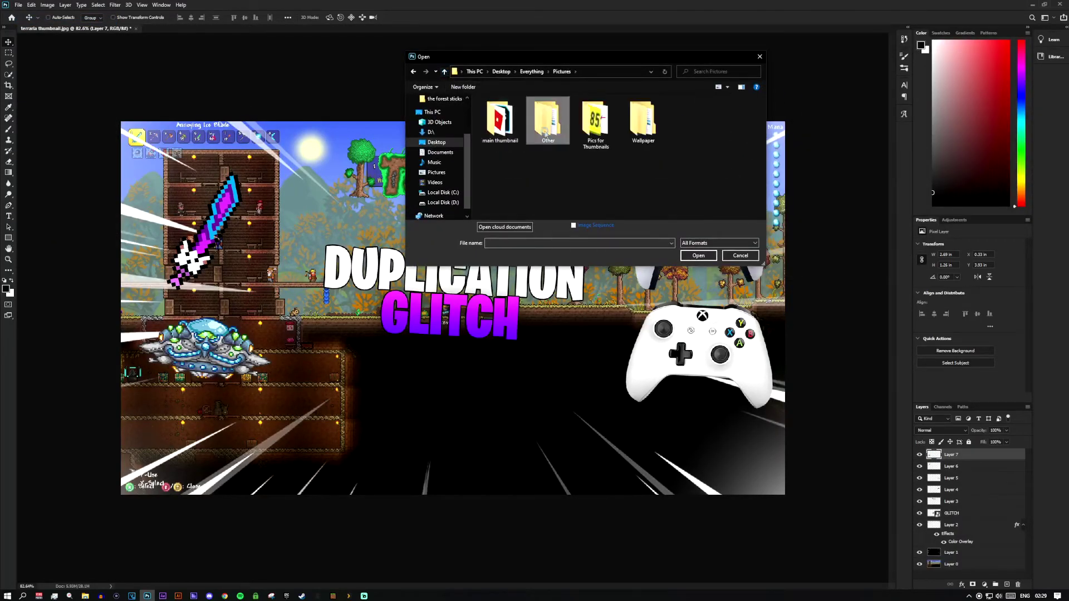
double_click(545, 127)
double_click(520, 169)
scroll(520, 170, down, 1)
double_click(640, 132)
Place the P image in the thumbnail and scale it down into the lower-left corner.
drag(406, 287, 300, 284)
key(ctrl+t)
drag(205, 139, 164, 428)
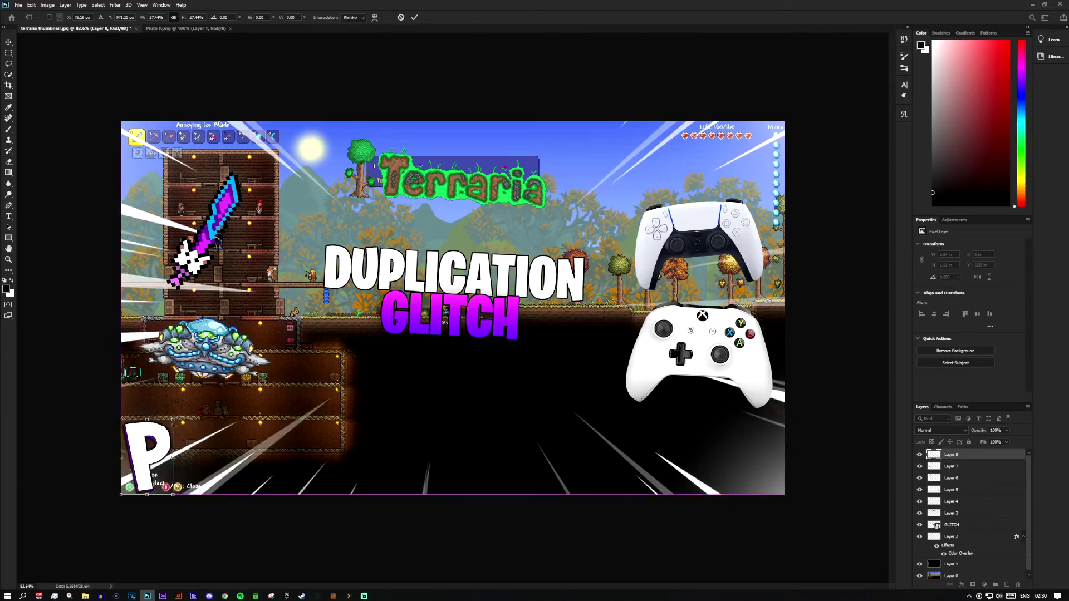
key(Return)
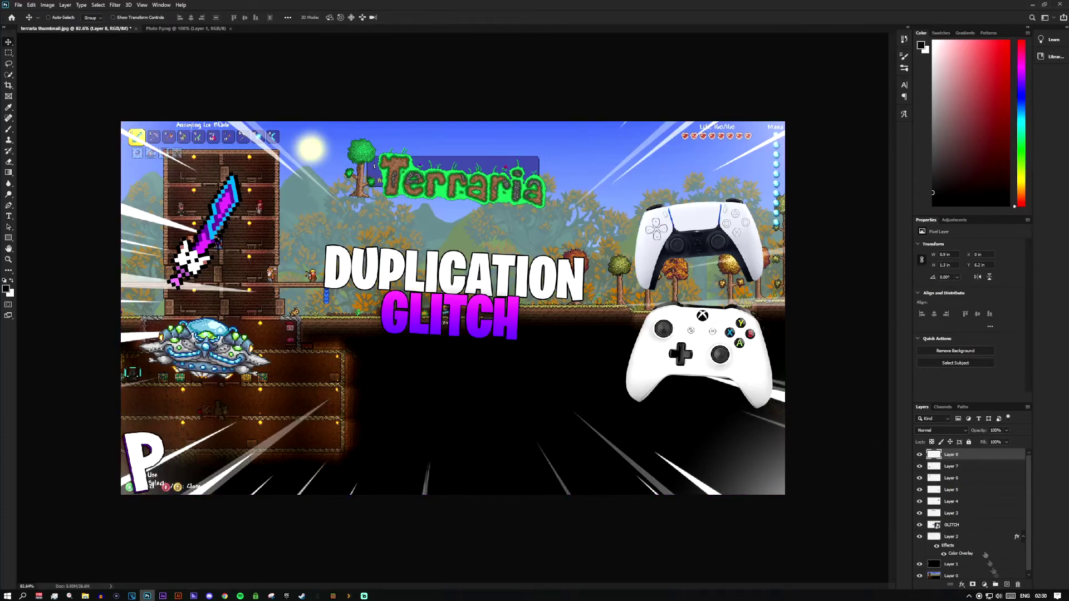
Apply a Drop Shadow layer effect to the P image in the thumbnail's lower-left corner.
right_click(962, 456)
click(986, 112)
click(696, 298)
click(984, 156)
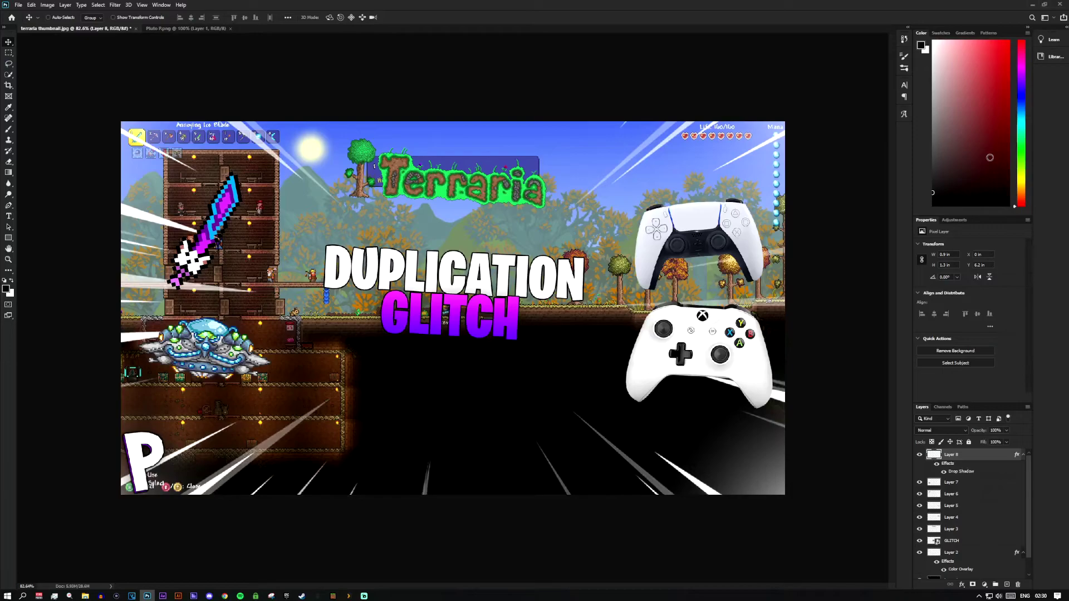
Arrange the Photoshop window and the Photos window showing Terraria Thumbnail.jpg on the desktop to compare the new thumbnail with the earlier one.
drag(975, 8, 877, 60)
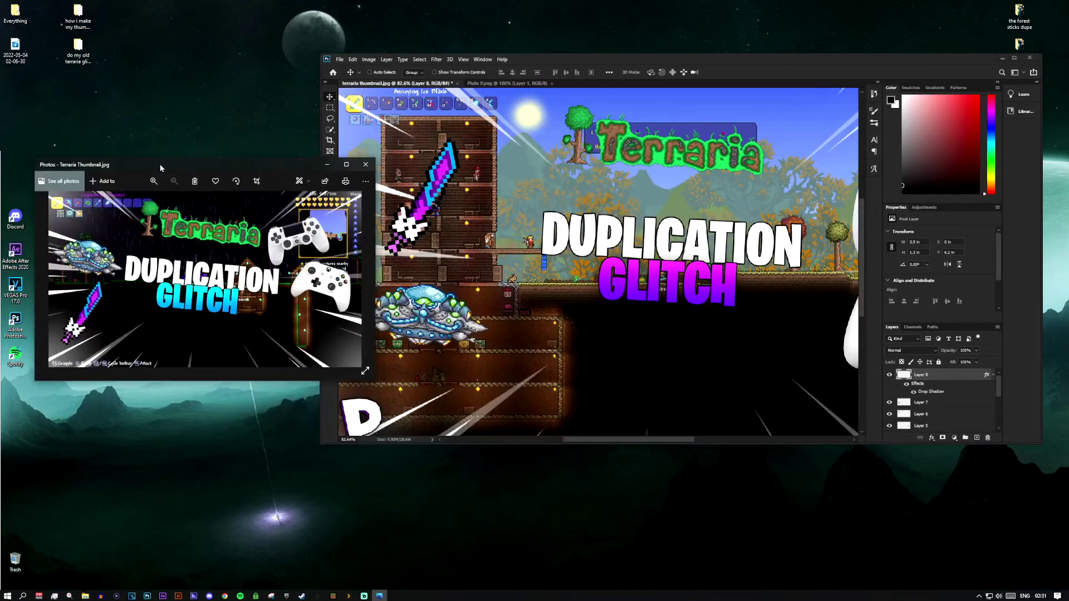
drag(160, 168, 224, 35)
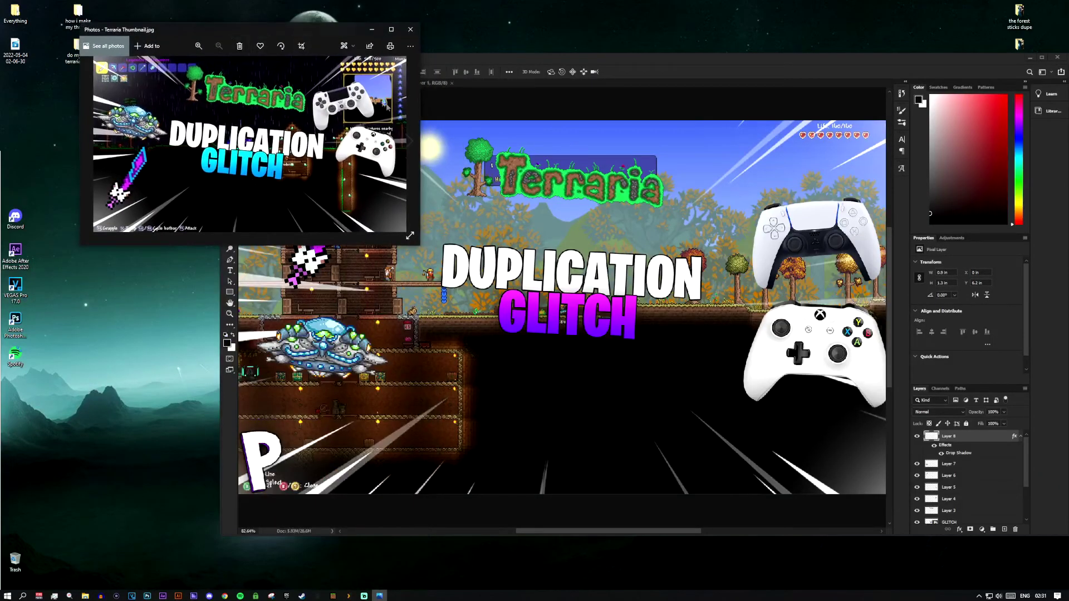